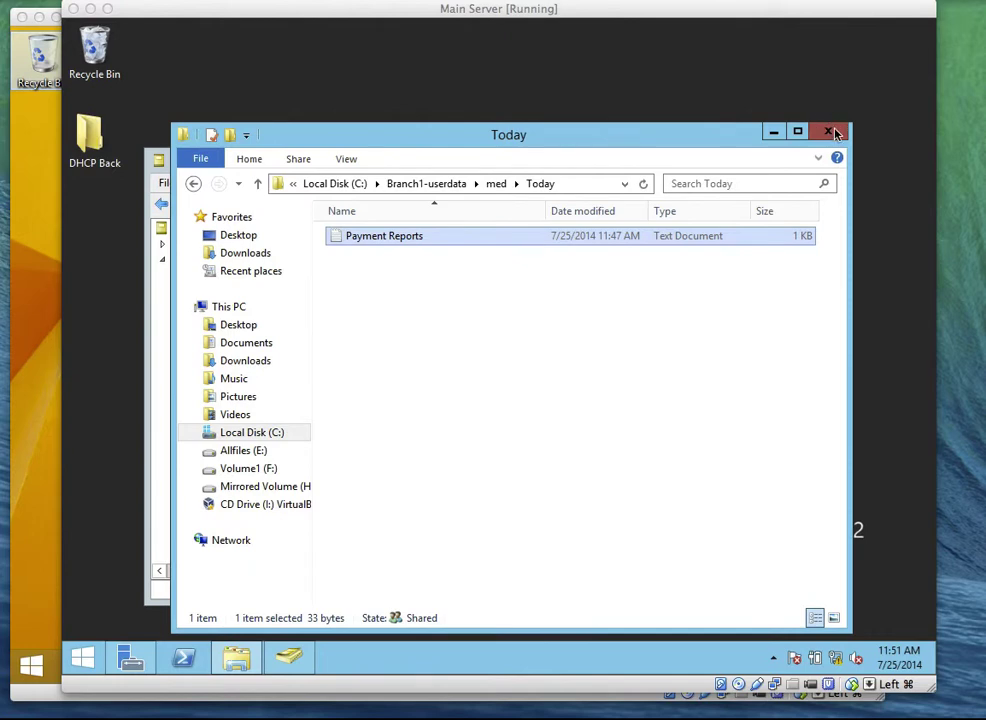
Close the Today folder window in File Explorer to reveal Active Directory Users and Computers.
click(828, 132)
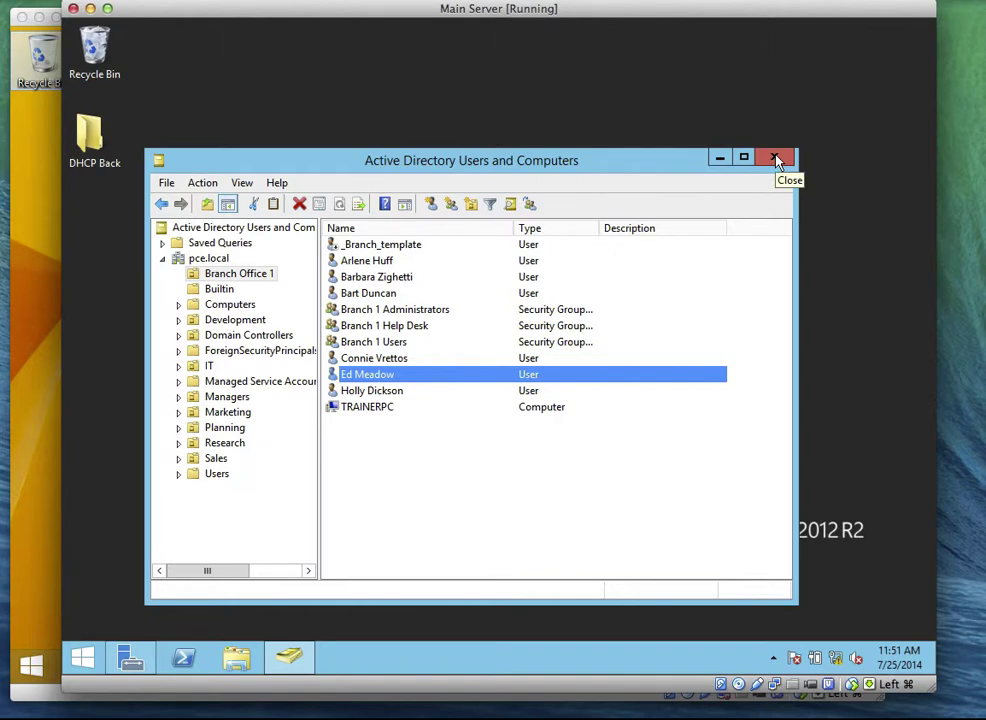
Close ADUC and relaunch it from Server Manager's Tools menu.
click(776, 160)
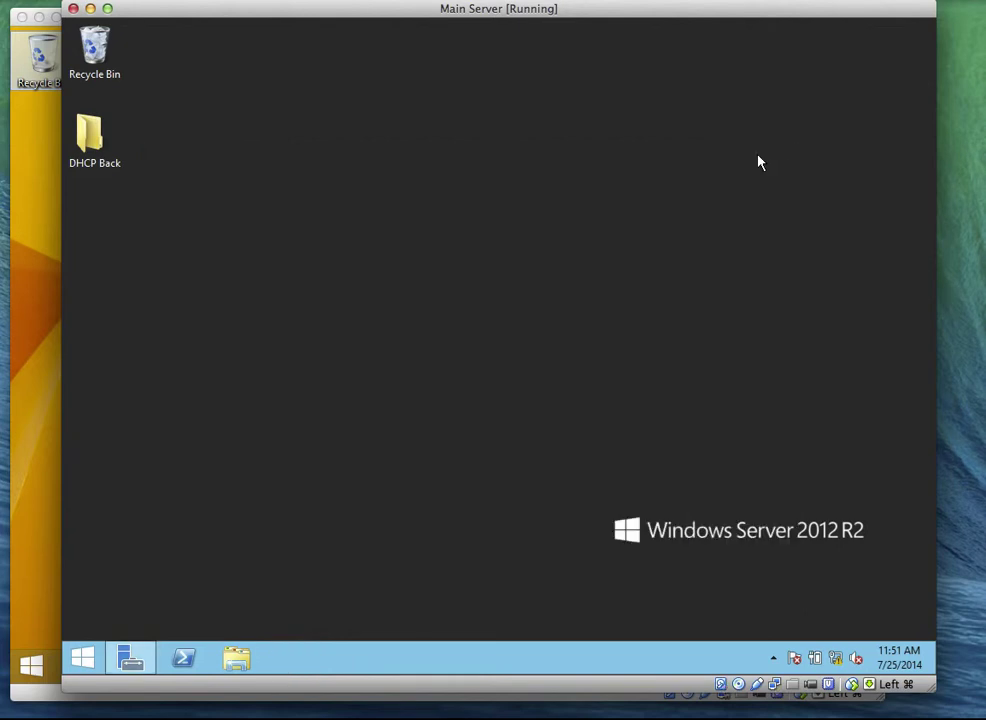
click(131, 657)
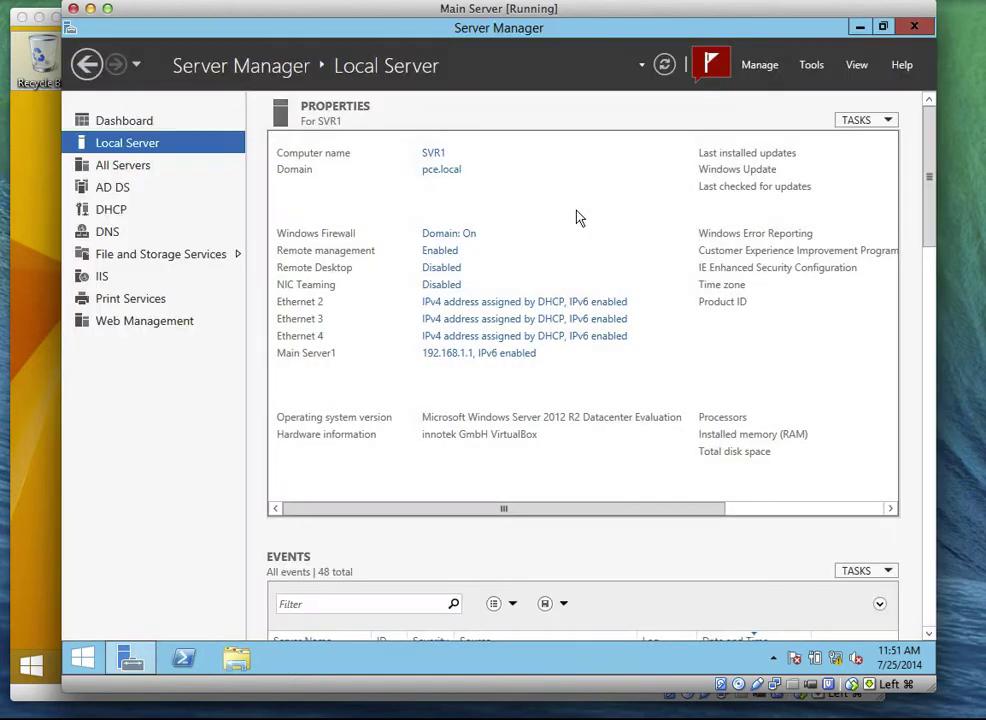
click(805, 67)
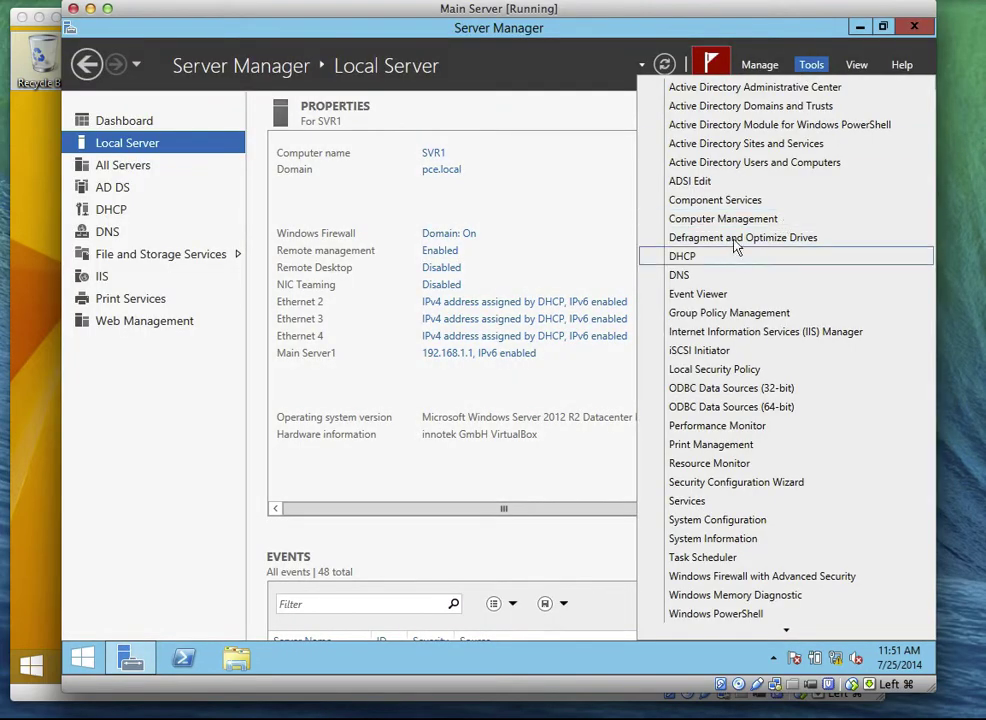
click(770, 175)
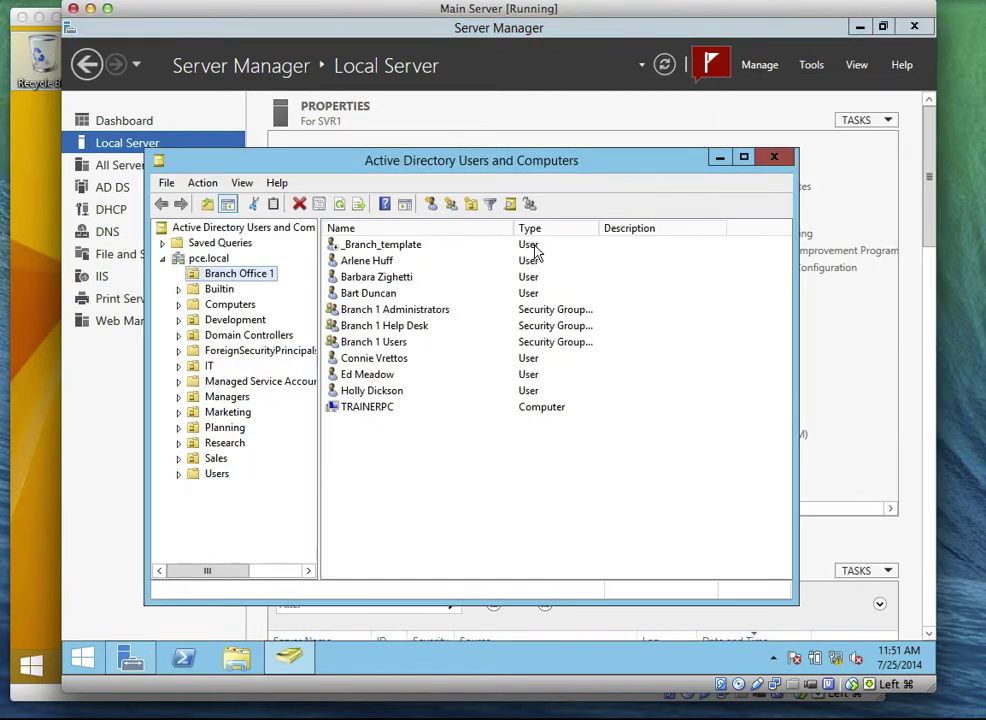
Check a Branch Office 1 user's Account tab logon name, cancel, and close ADUC.
double_click(380, 392)
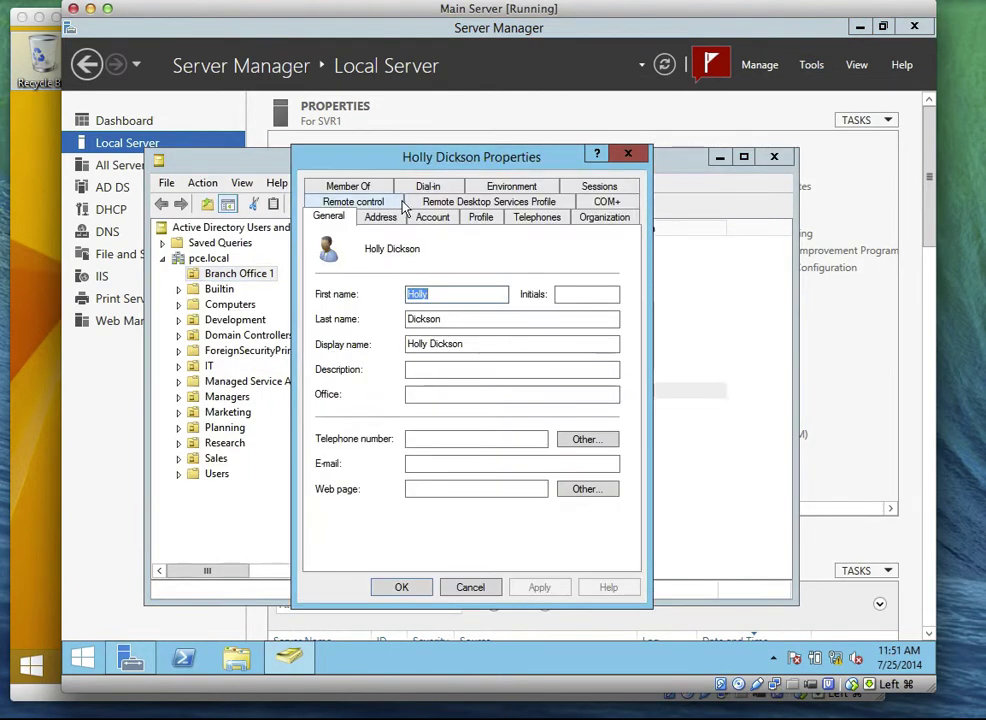
click(440, 220)
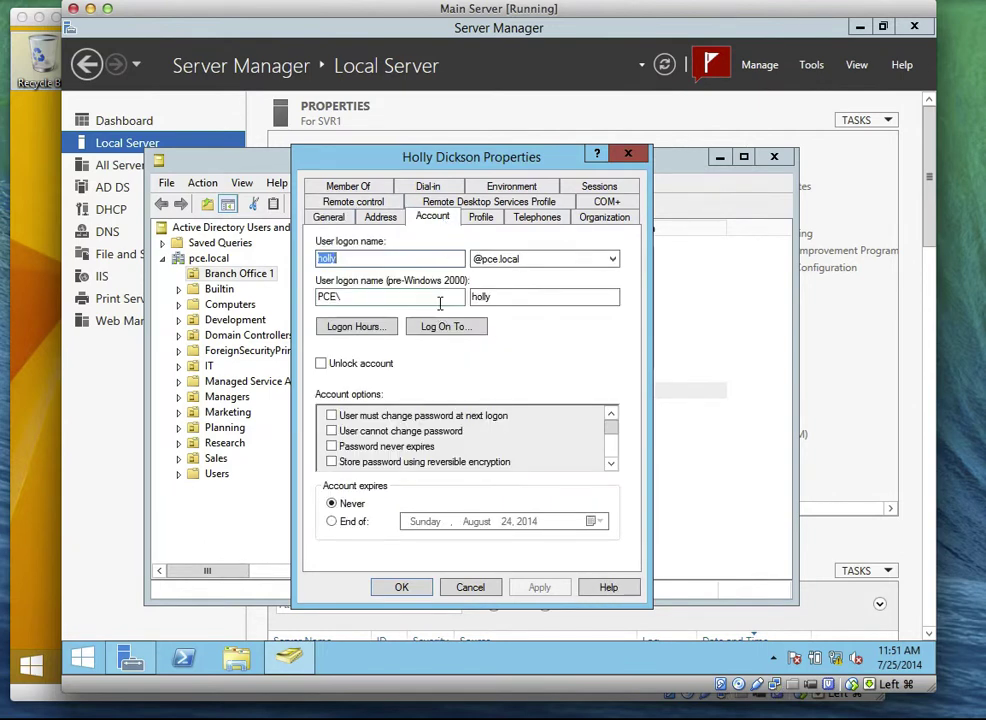
click(468, 587)
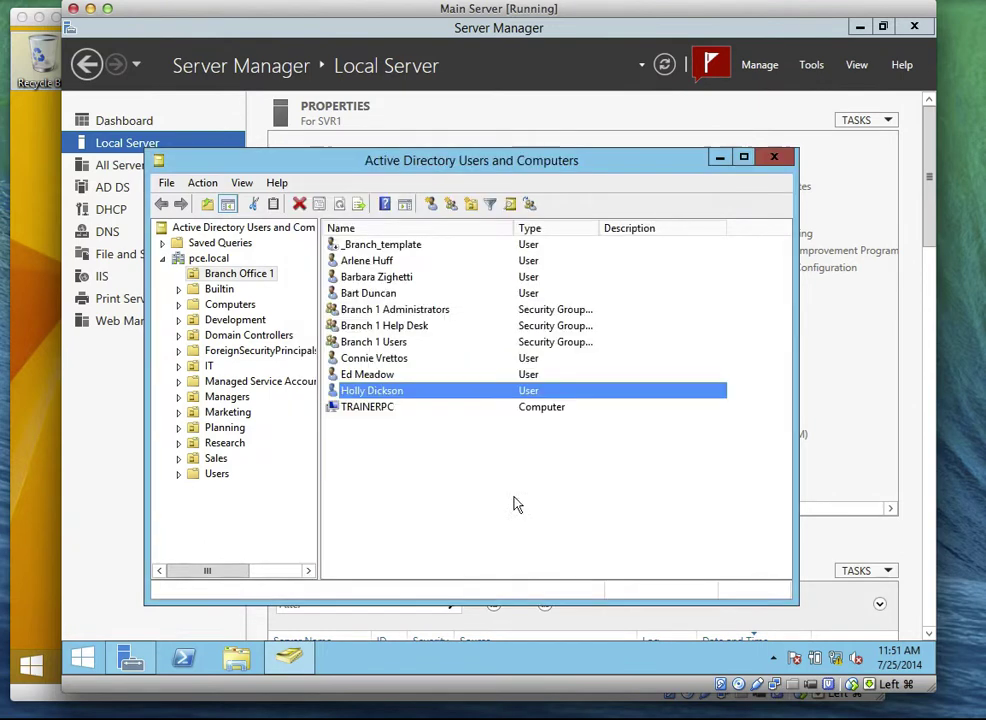
click(774, 156)
Sign out of the Administrator session from the Start screen.
click(83, 657)
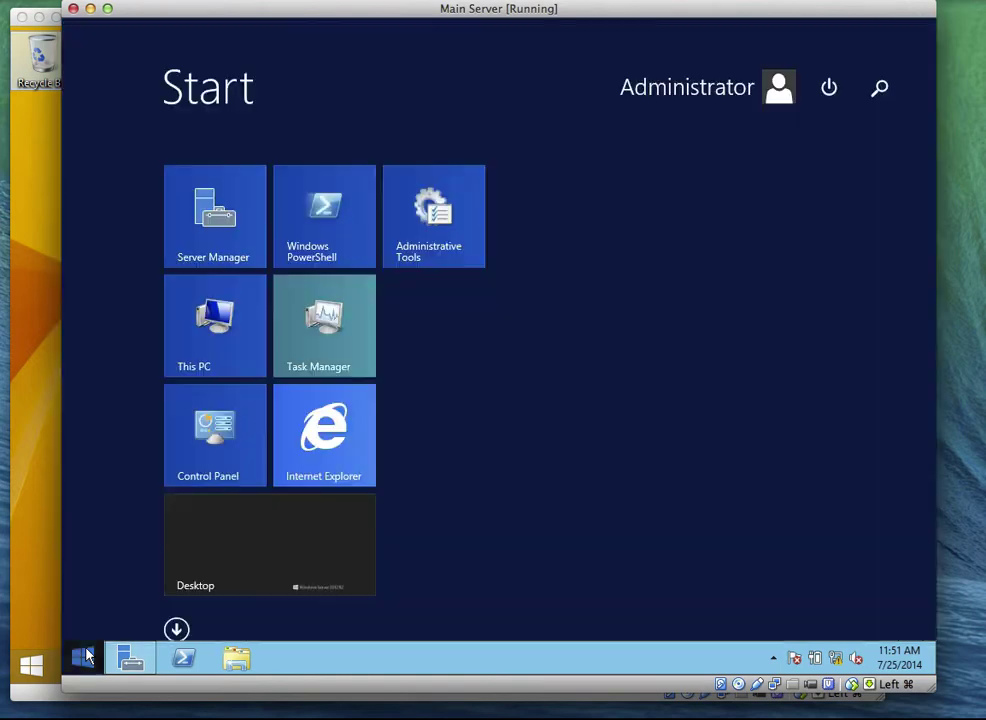
click(772, 87)
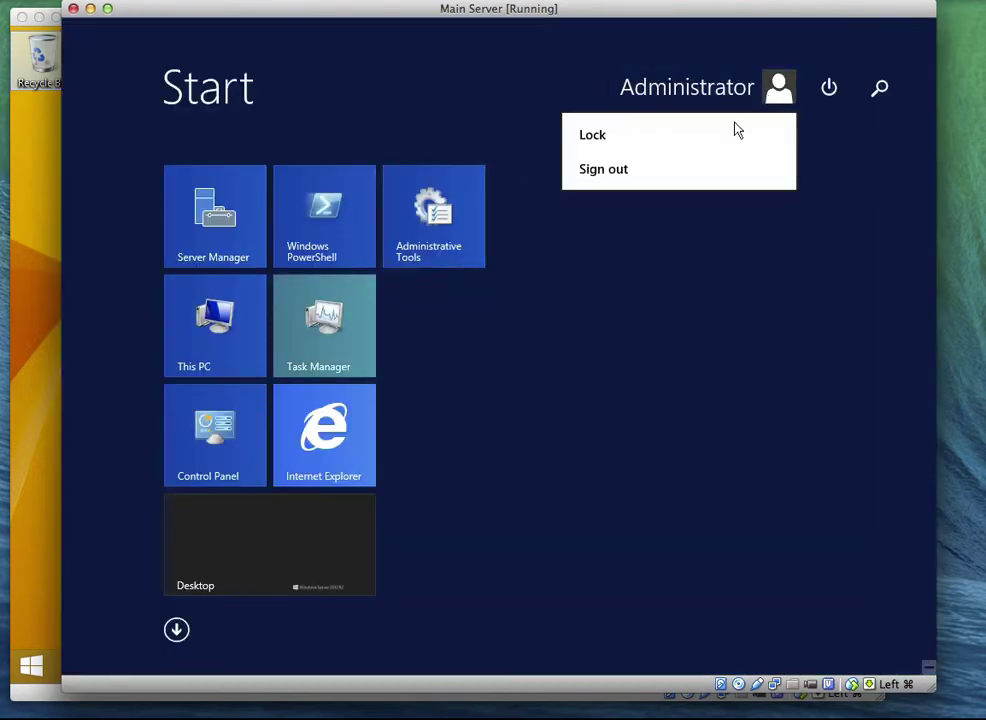
click(640, 171)
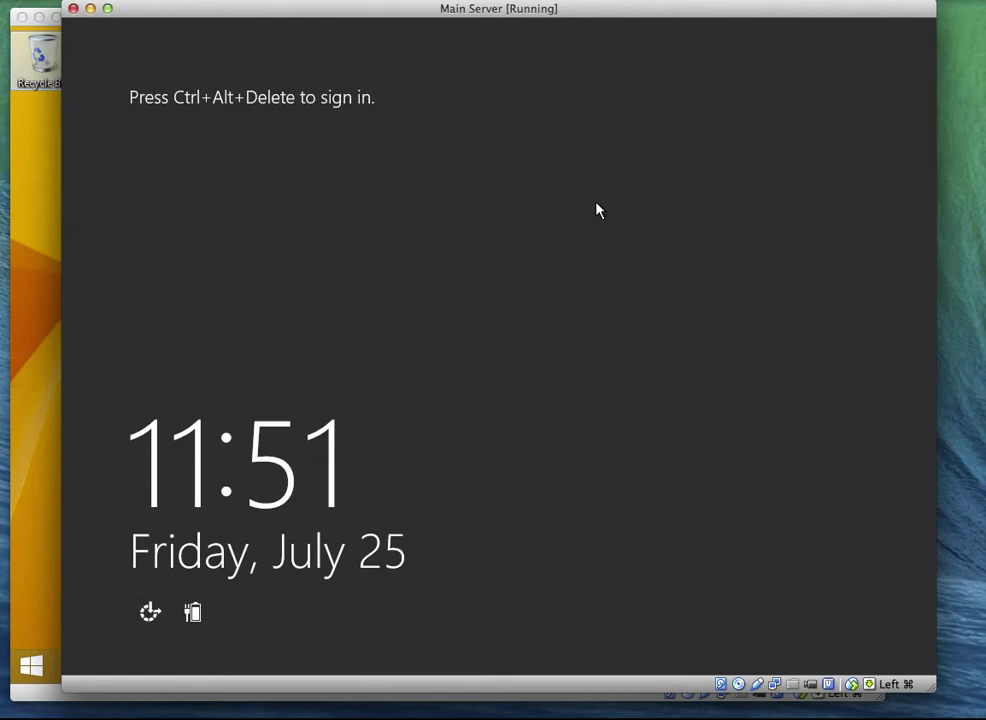
Send Ctrl-Alt-Del to the VM and sign in as another domain user with their password.
click(150, 0)
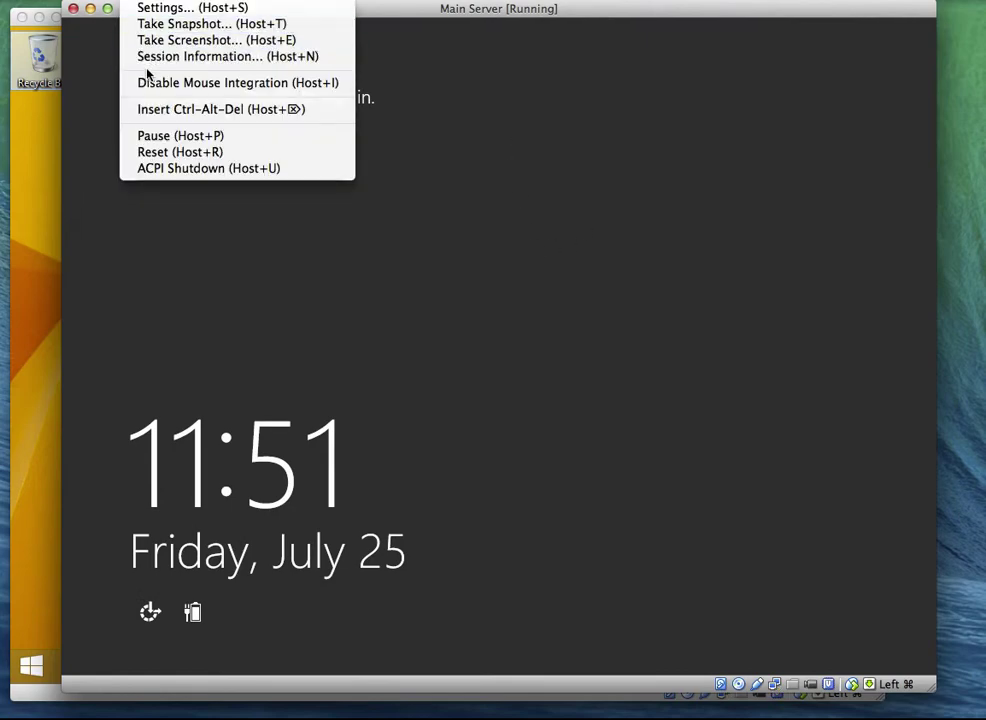
click(152, 112)
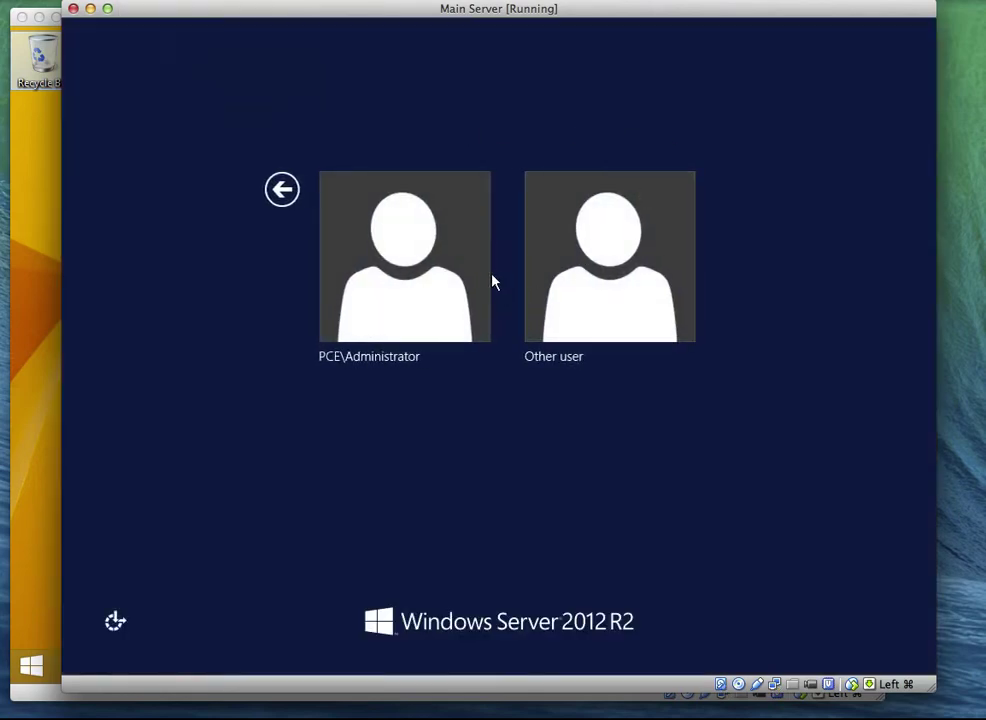
click(576, 270)
text(h)
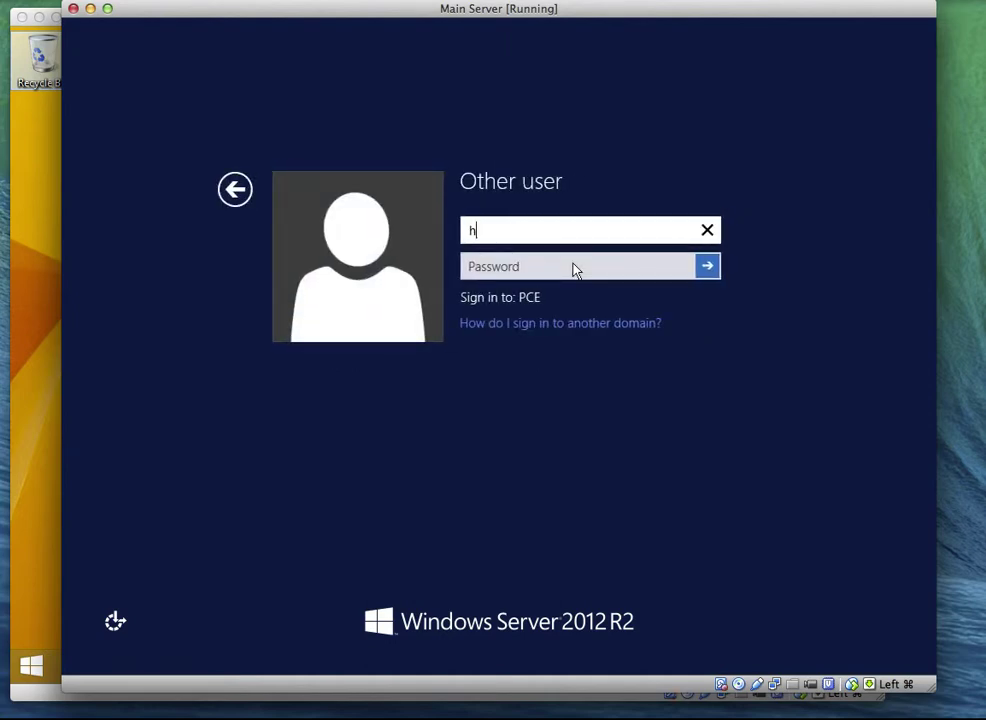
text(olly)
key(Tab)
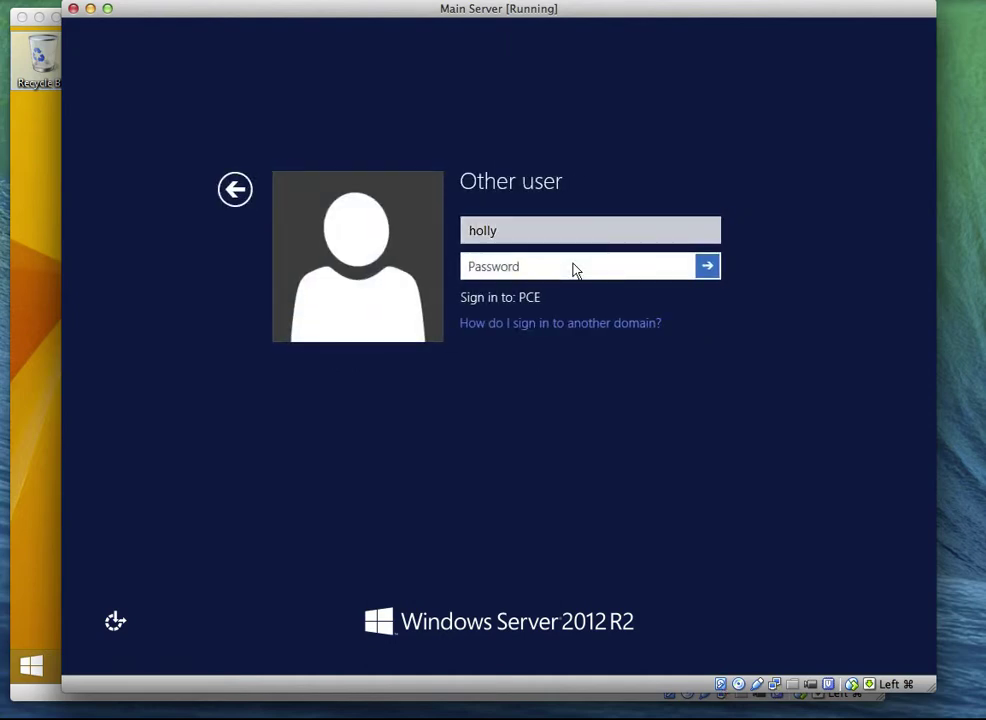
text(••••••••)
key(Return)
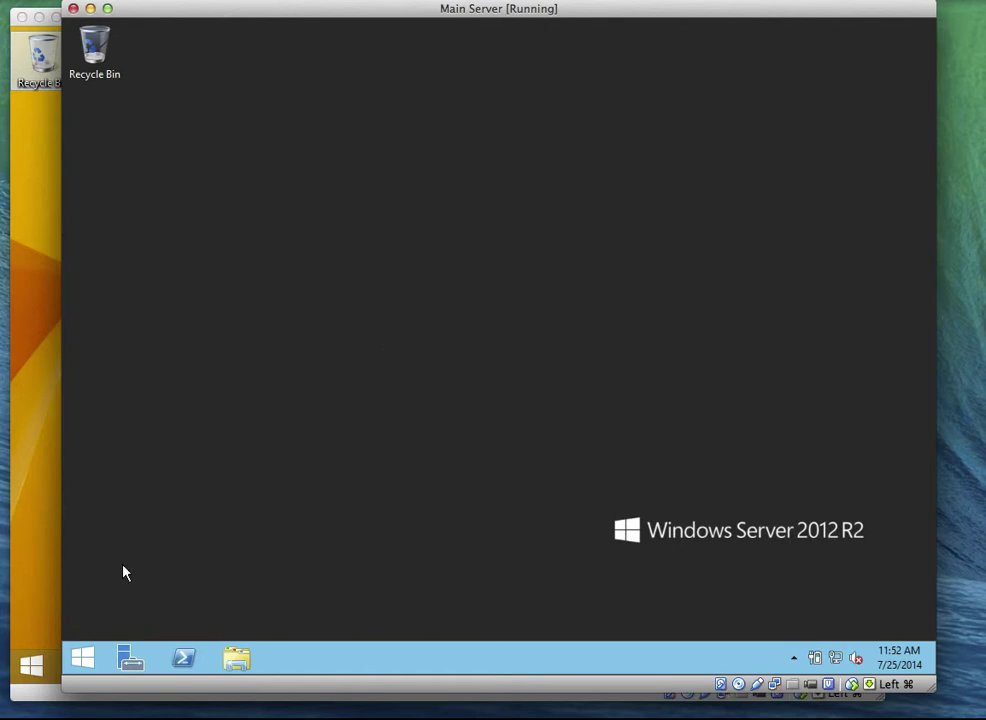
Run Server Manager elevated by entering the domain user's credentials in the UAC prompt.
click(140, 663)
click(488, 374)
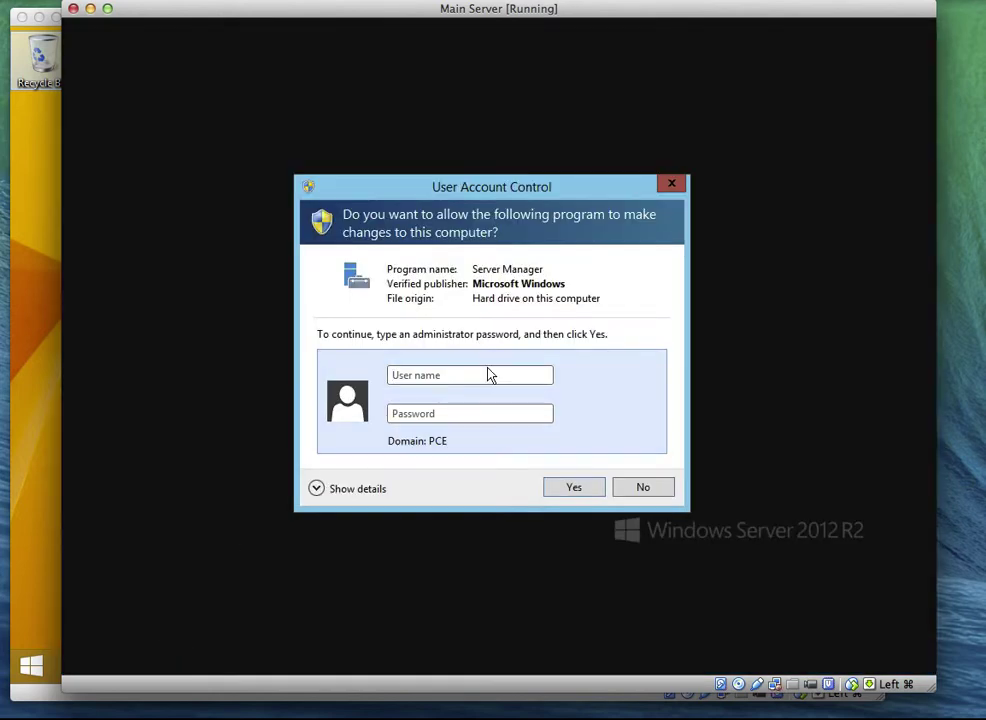
text(holly)
key(Tab)
text(••••••••)
key(Return)
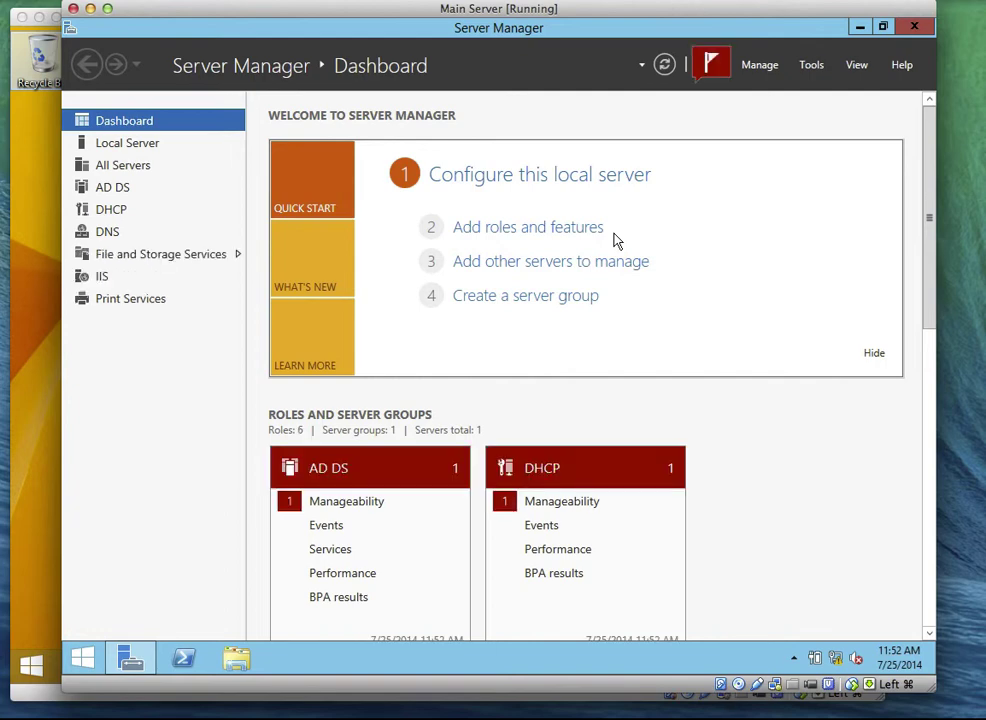
click(815, 66)
Launch ADUC, expand pce.local, open Branch Office 1 and select TRAINERPC.
click(780, 164)
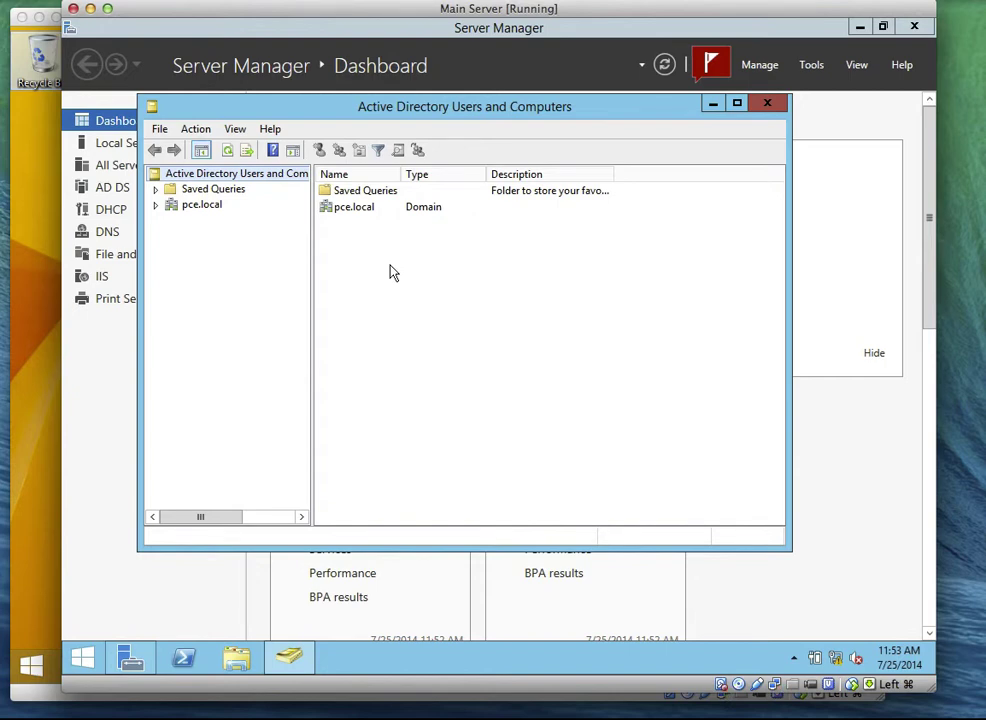
click(157, 205)
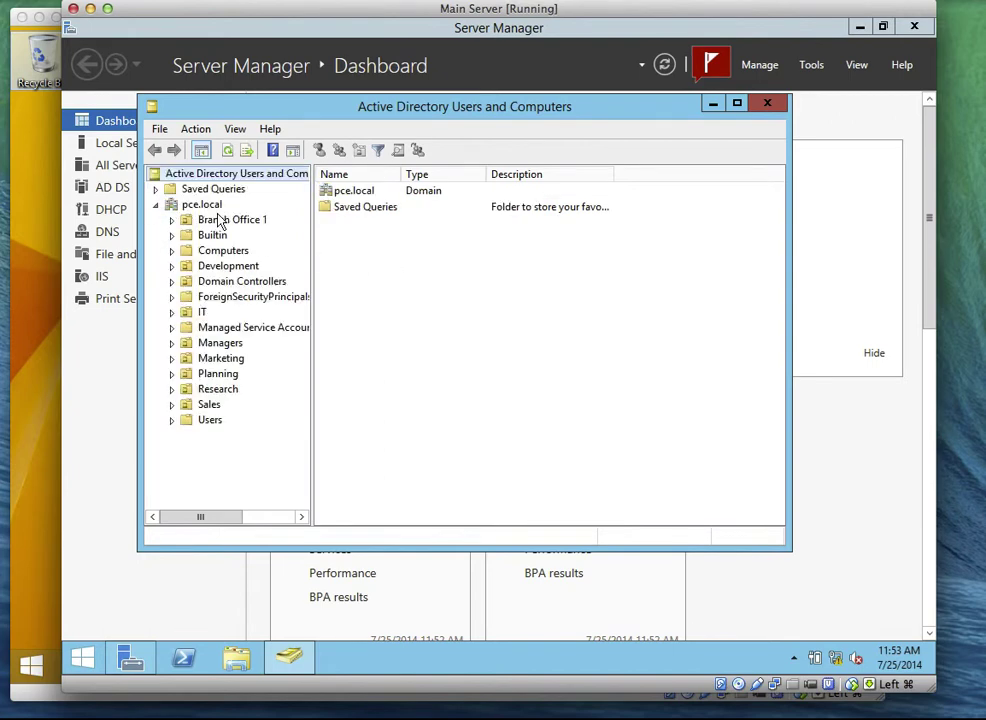
click(217, 220)
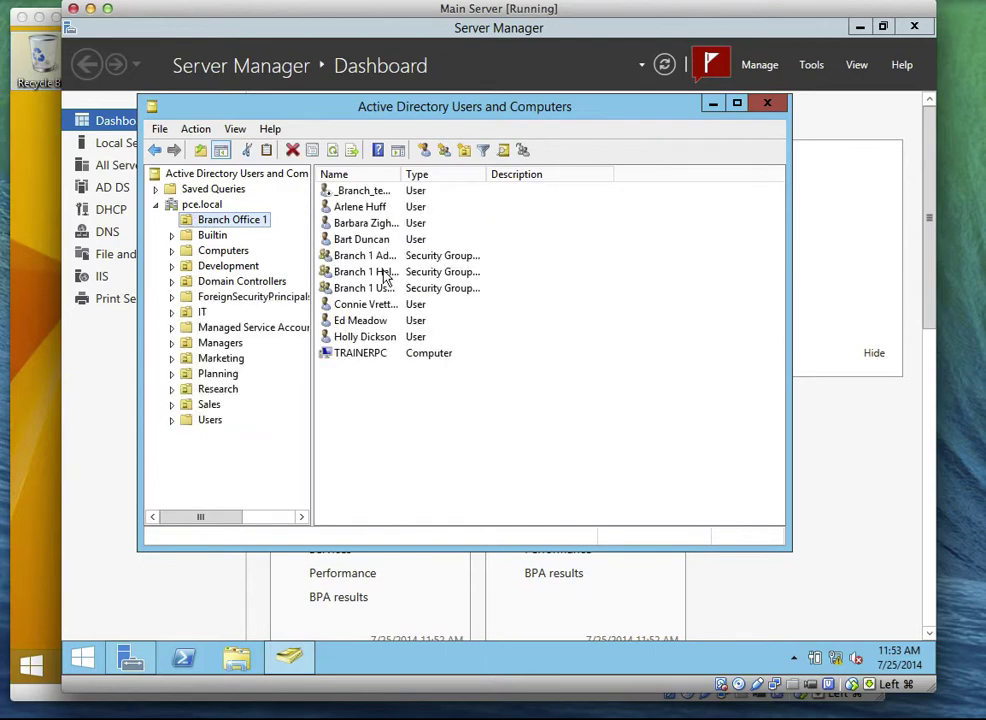
click(371, 361)
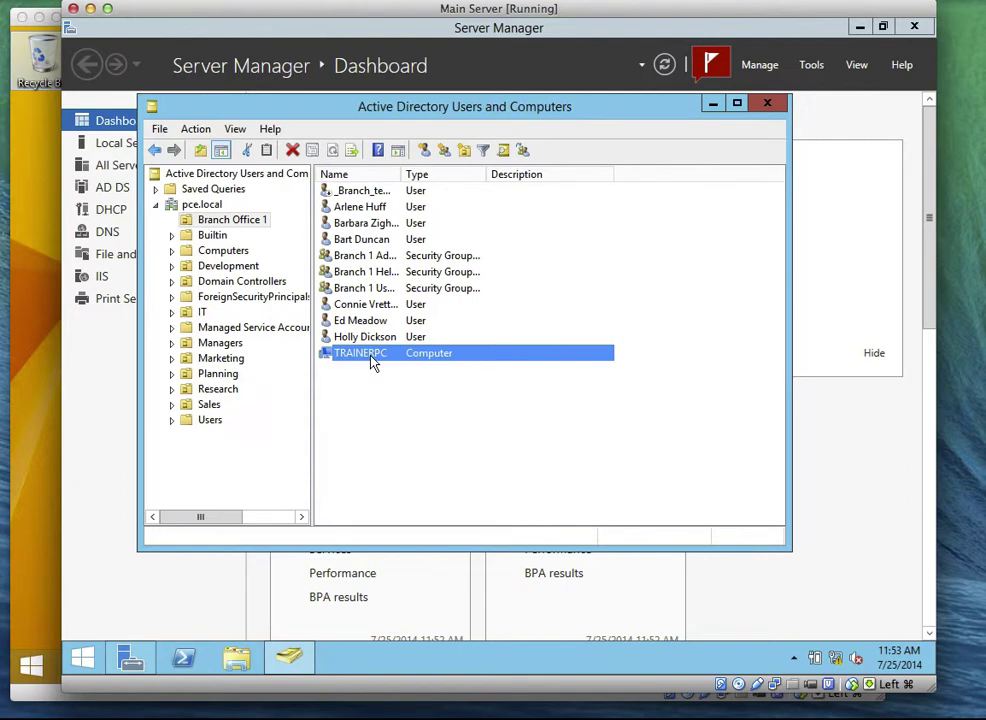
Reset the TRAINERPC computer account, then switch to the WIN8.1 VM's Start screen.
right_click(371, 362)
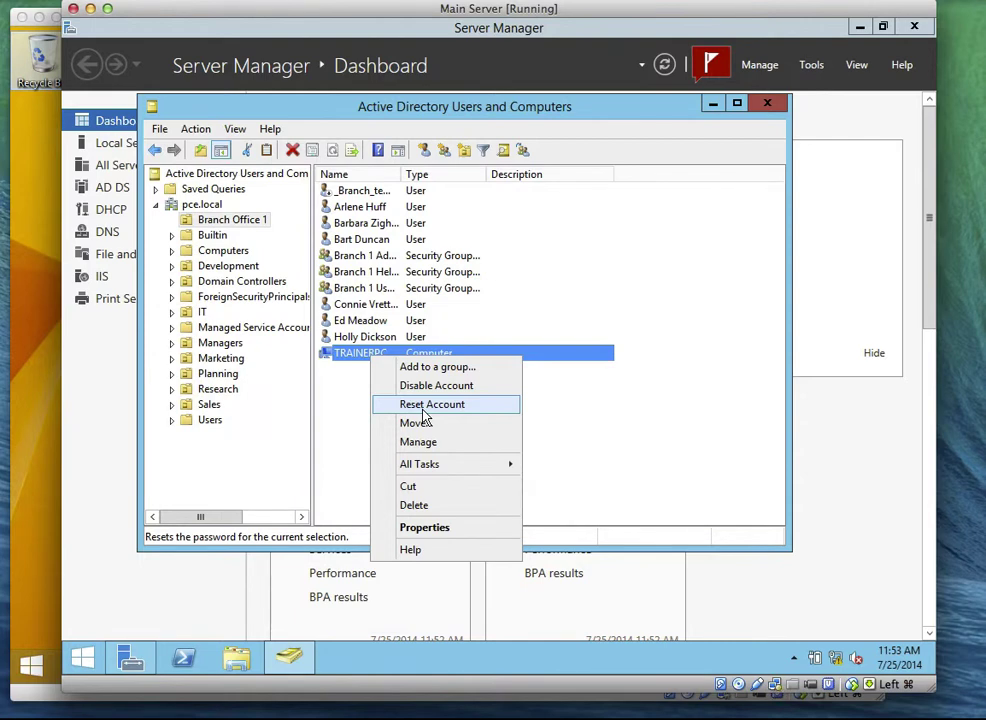
click(423, 408)
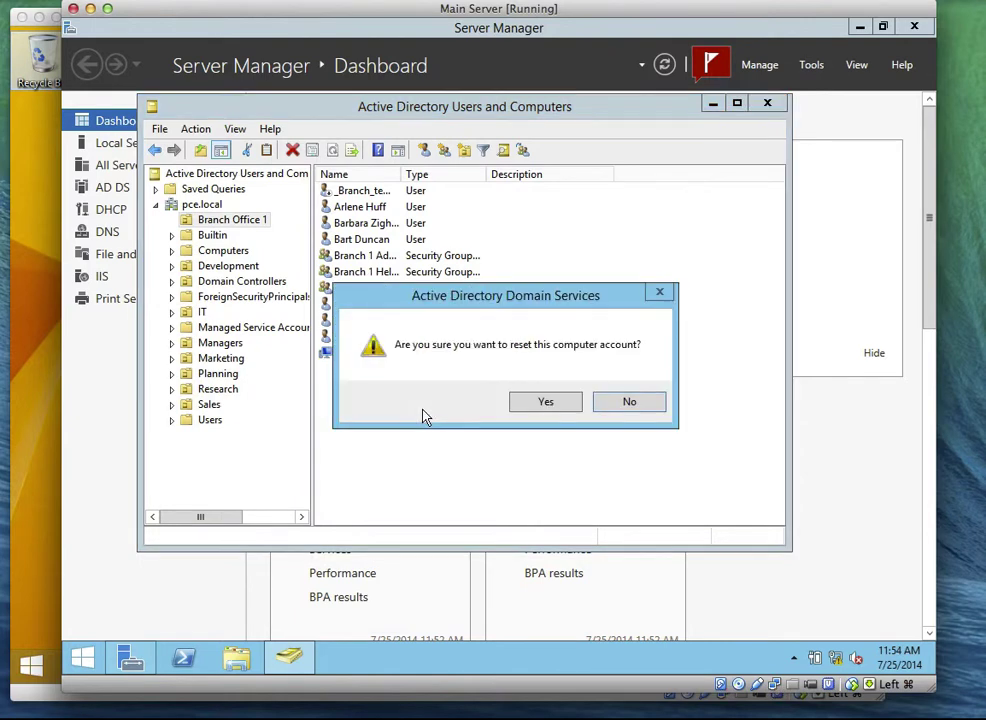
click(533, 406)
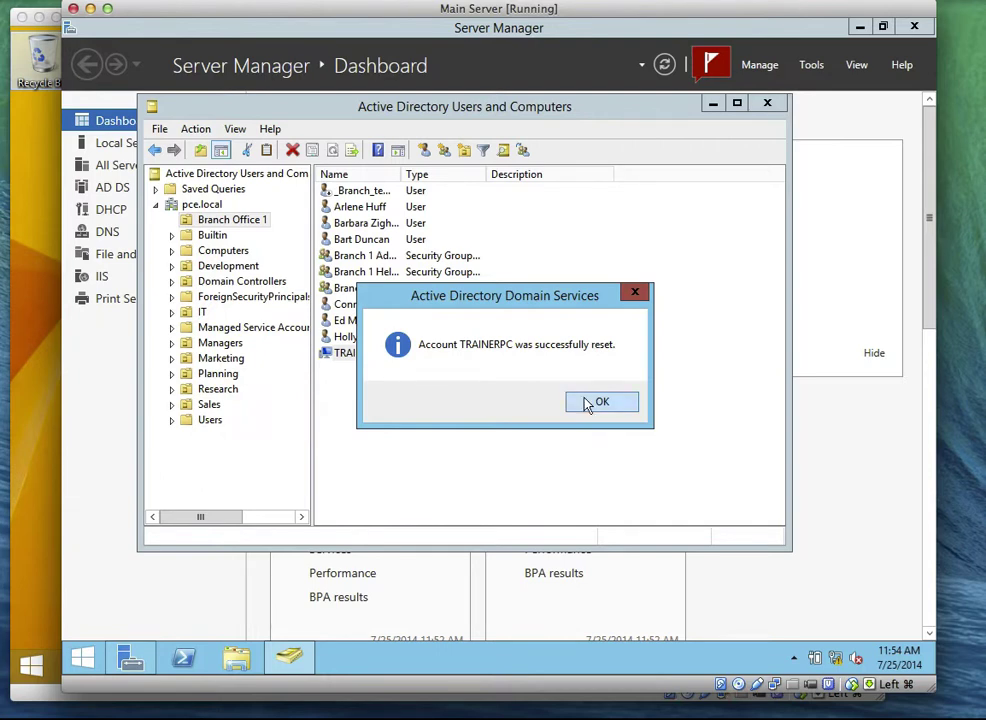
click(595, 402)
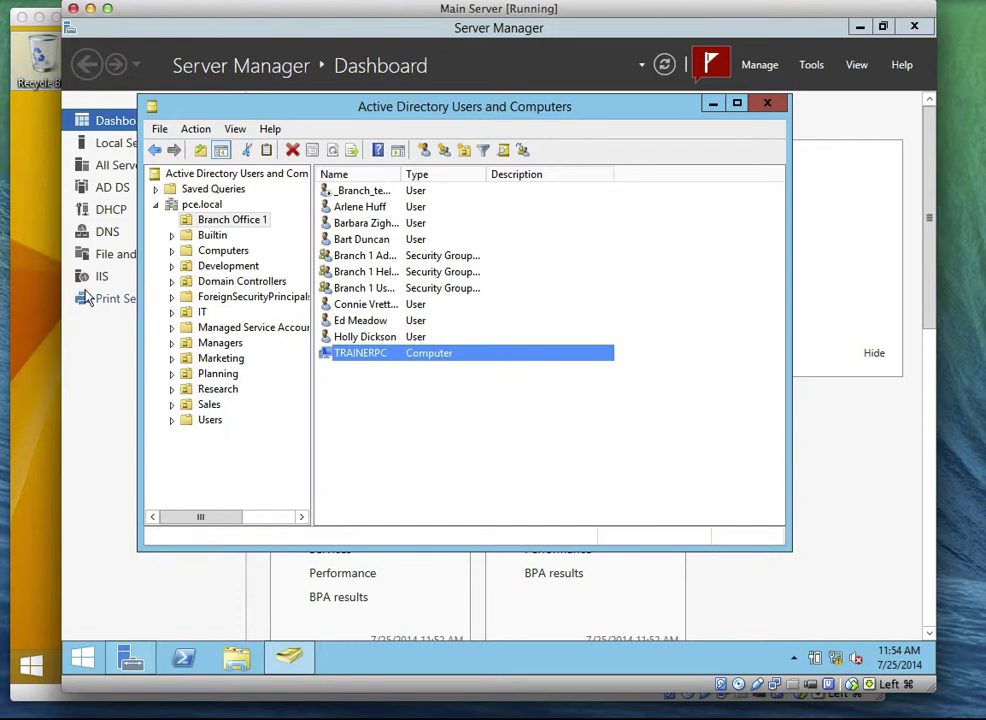
click(38, 213)
click(33, 666)
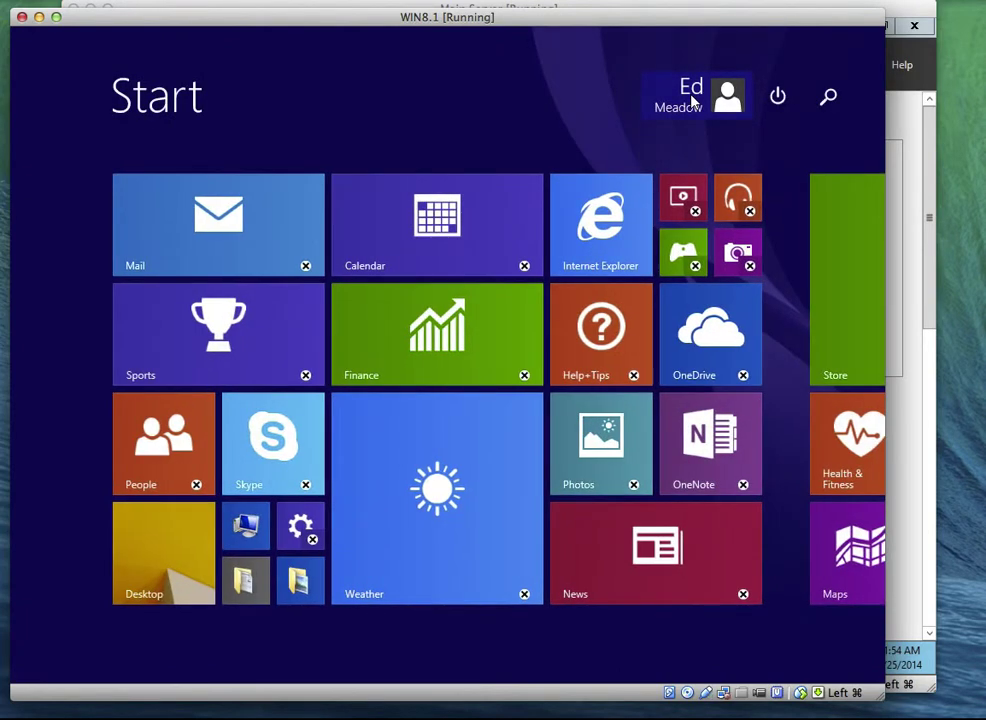
Sign out of the current Windows 8.1 account and dismiss the lock screen.
click(690, 97)
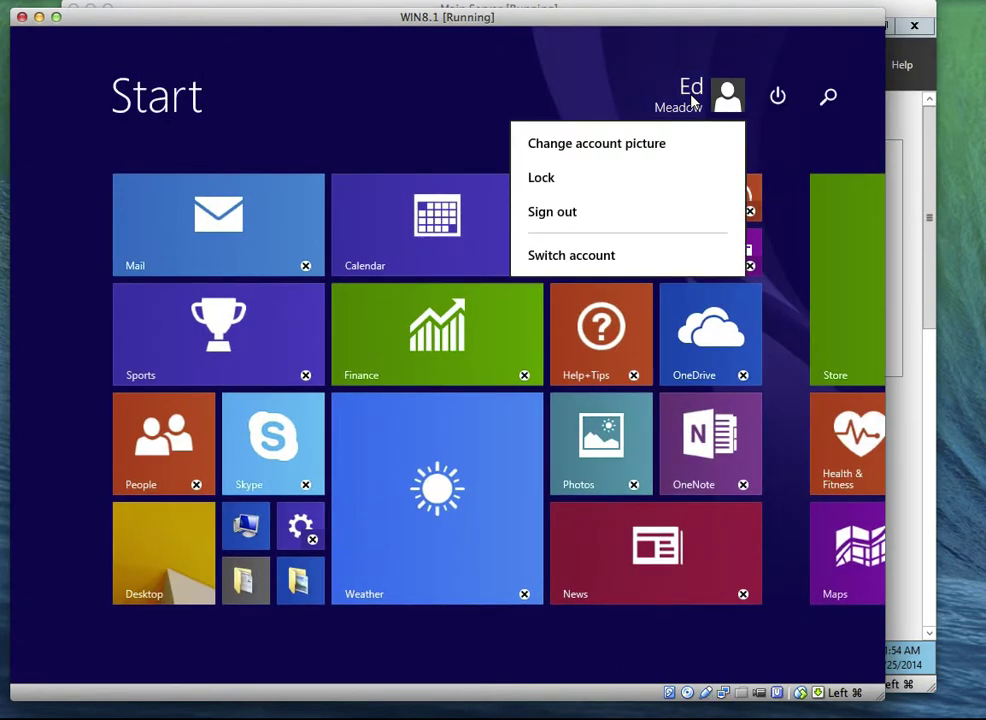
click(645, 216)
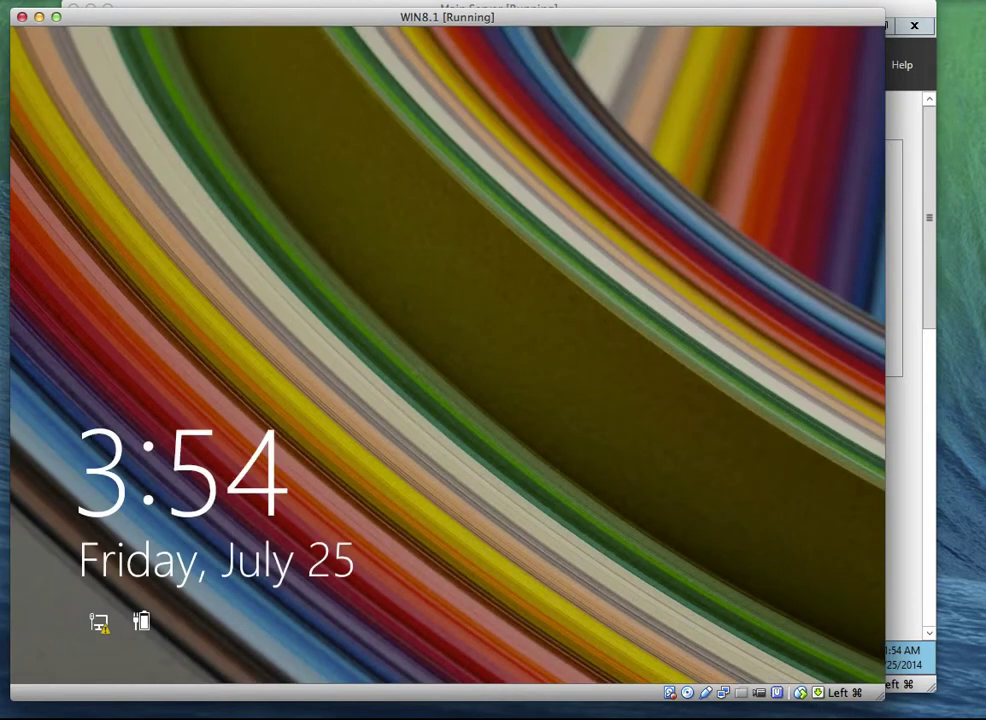
click(585, 162)
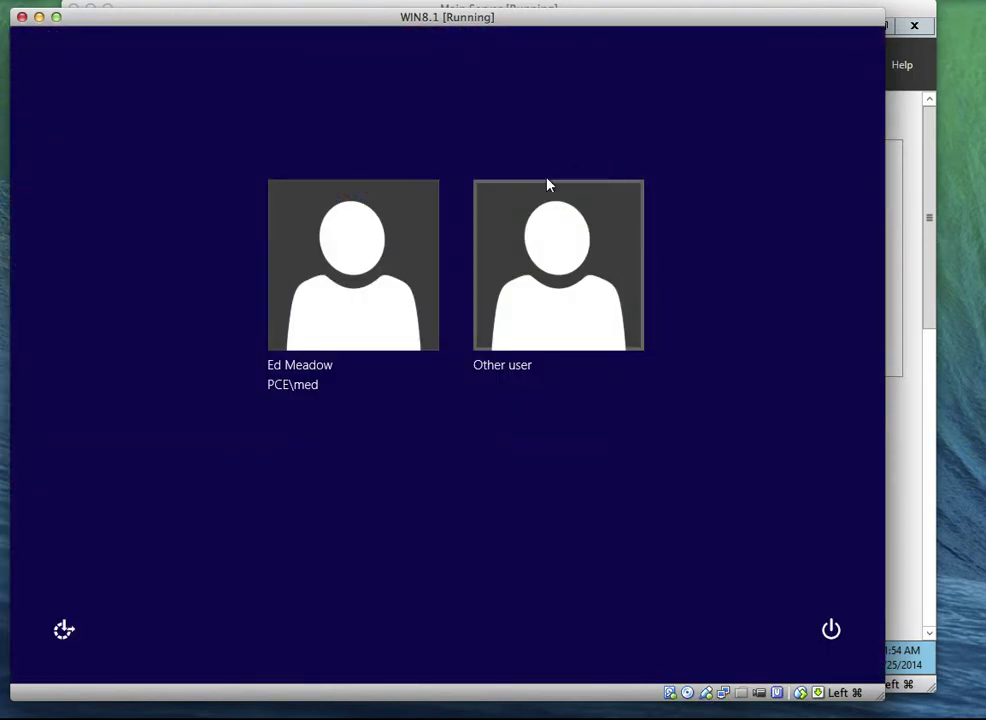
Sign back in as the domain user with their password, triggering the trust relationship error.
click(408, 262)
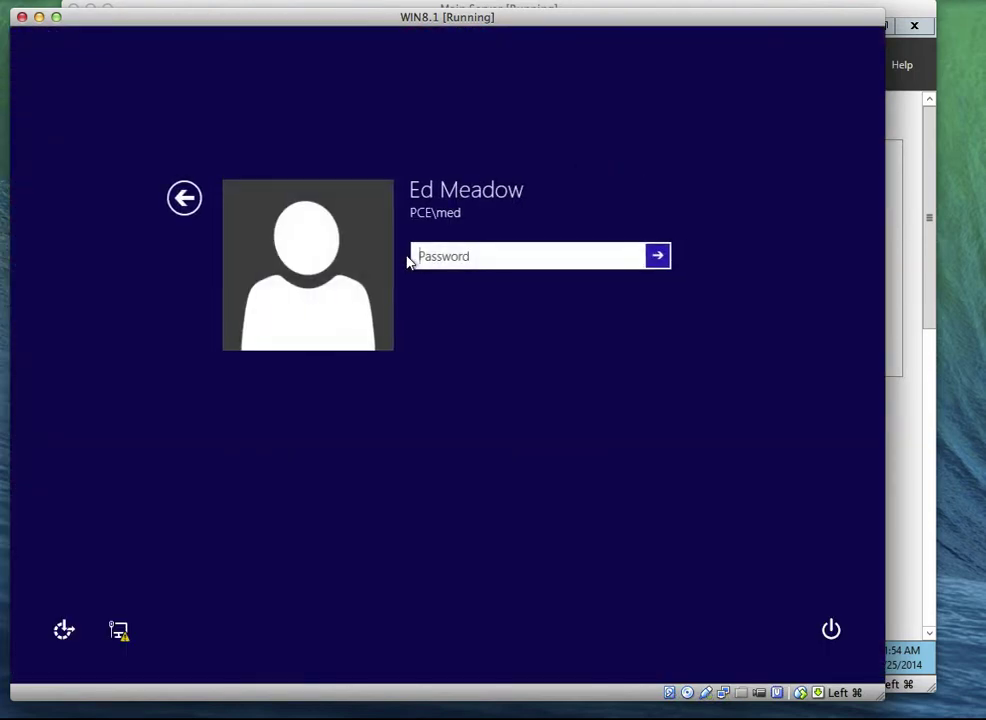
text(pa)
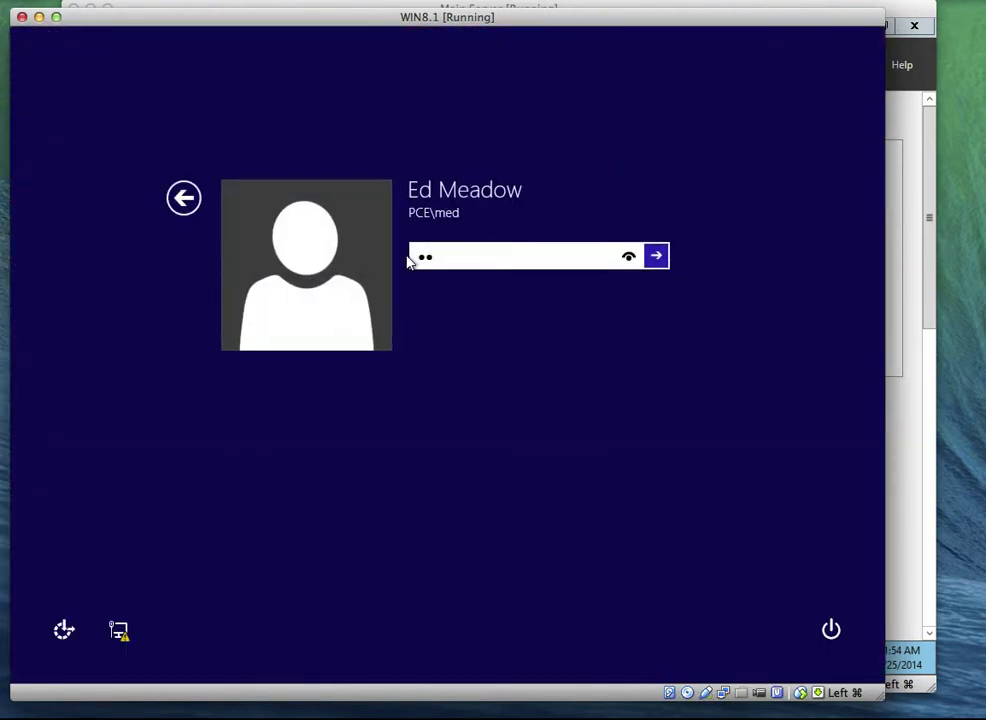
key(BackSpace)
key(BackSpace)
key(Return)
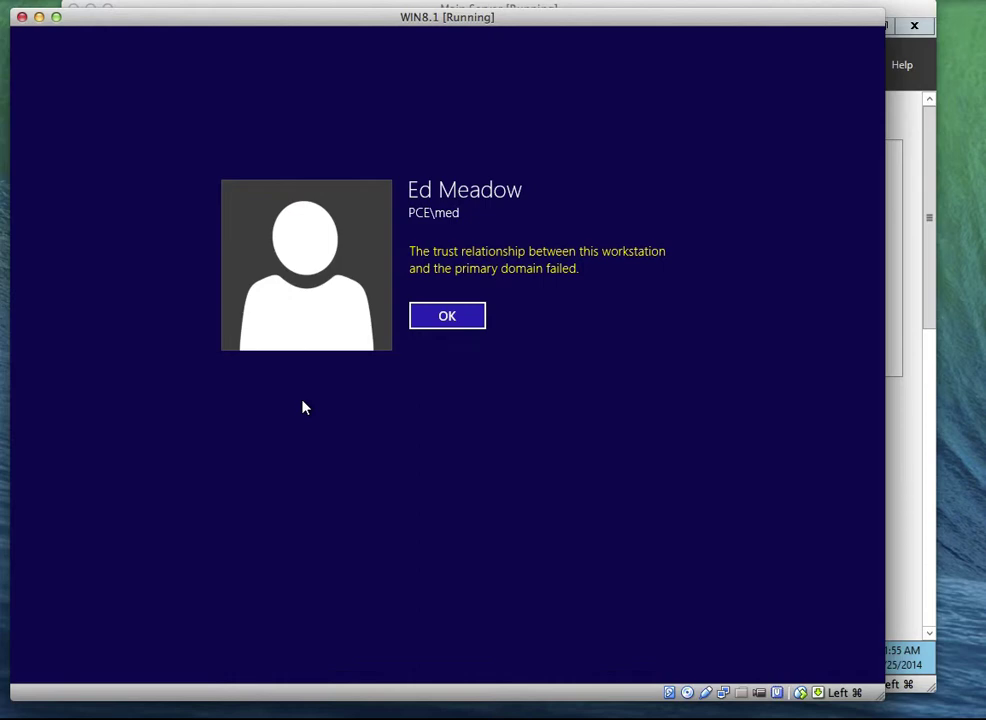
Try signing in as Other user 'Administrator' with its password; dismiss the incorrect-credentials error.
click(447, 315)
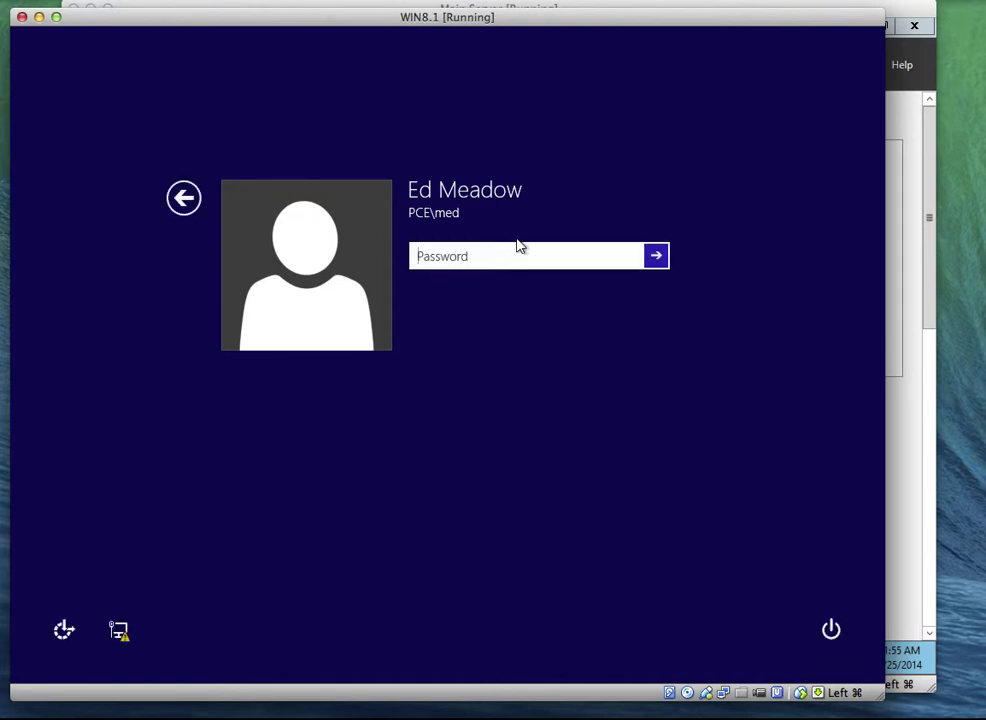
click(185, 199)
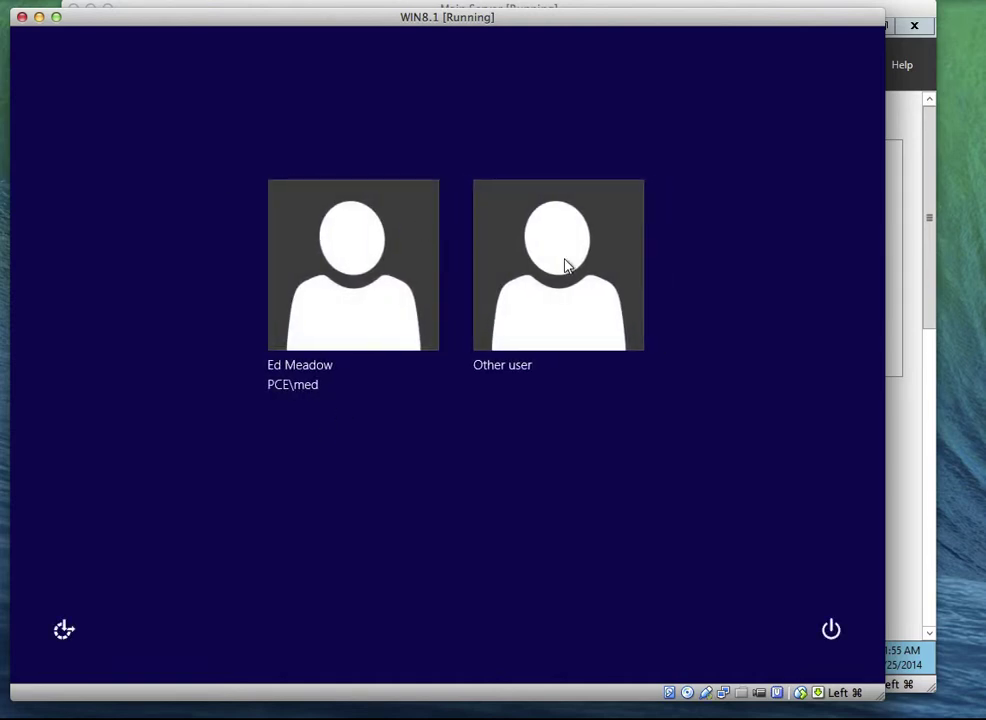
click(568, 266)
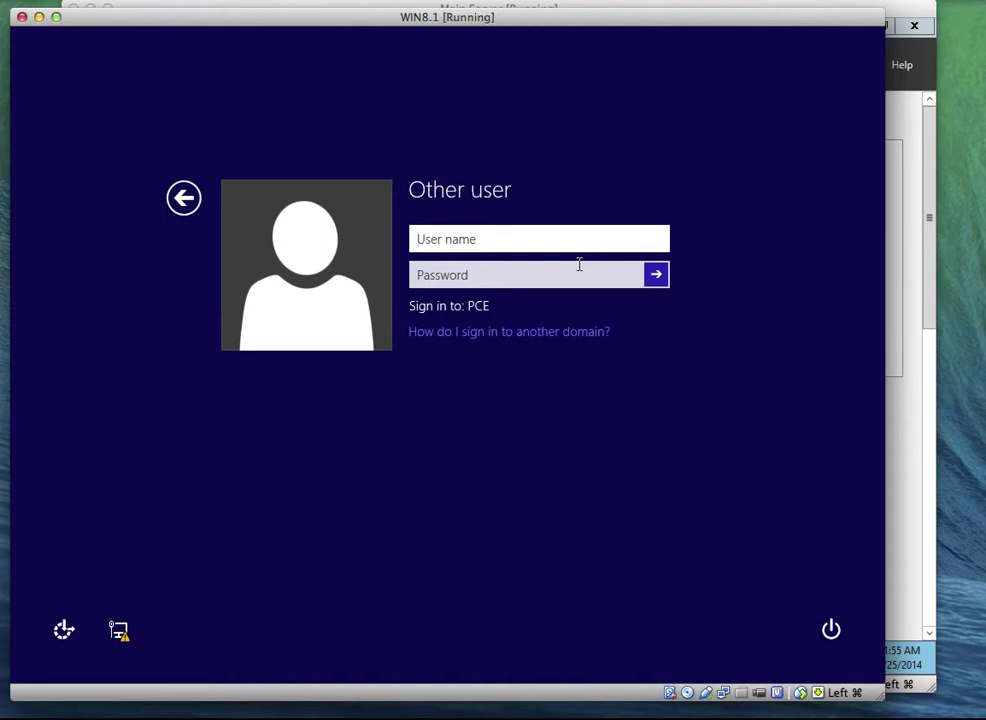
text(Admin)
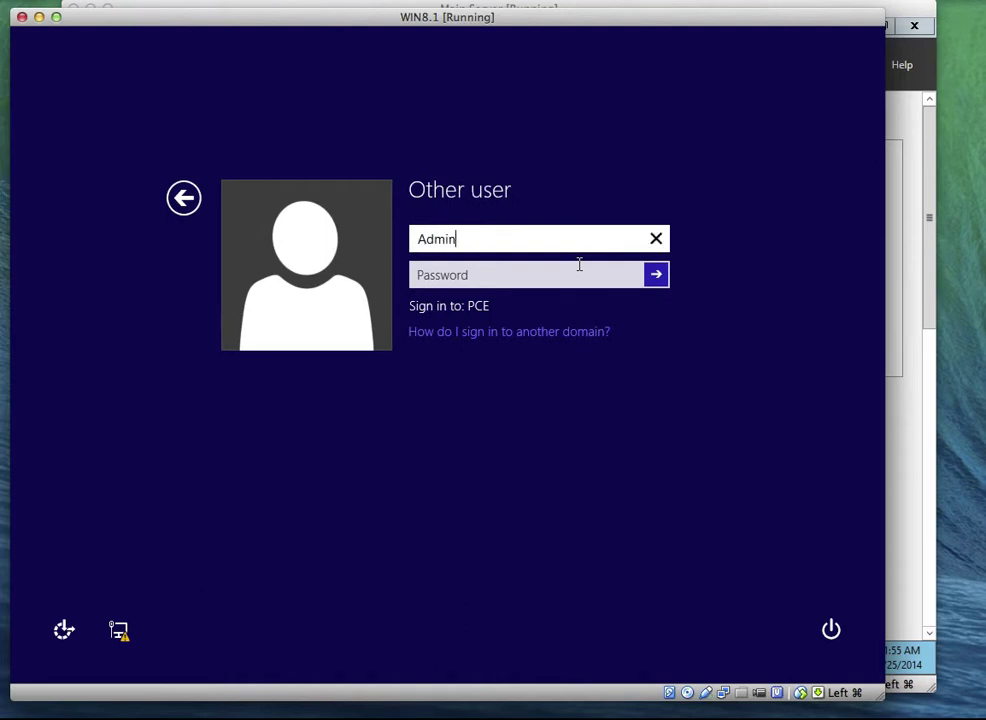
text(istrator)
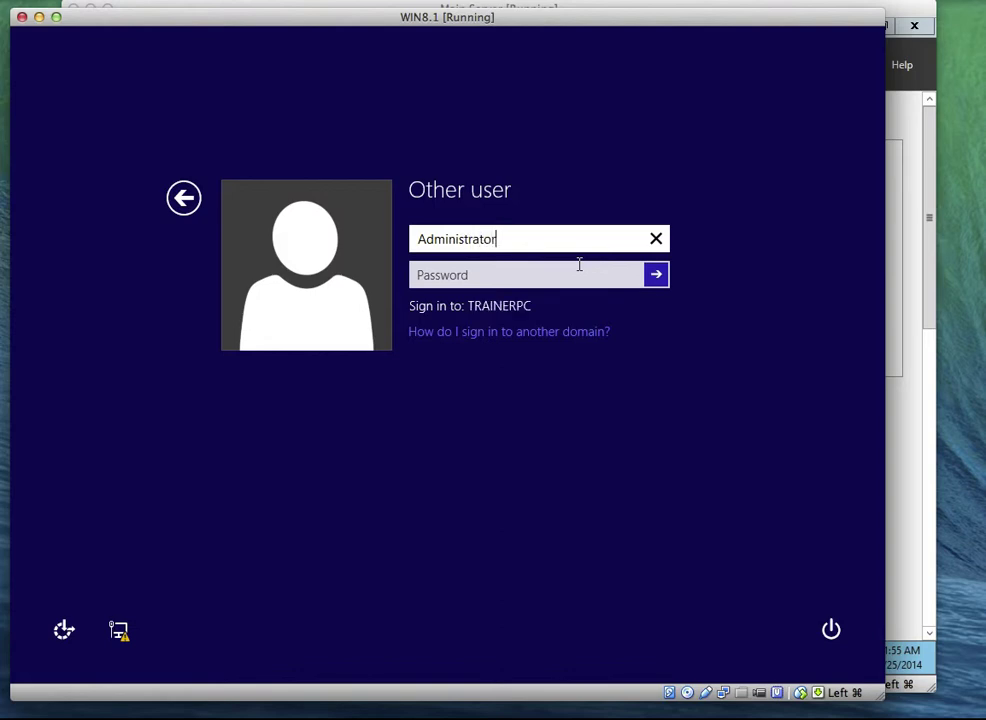
key(Tab)
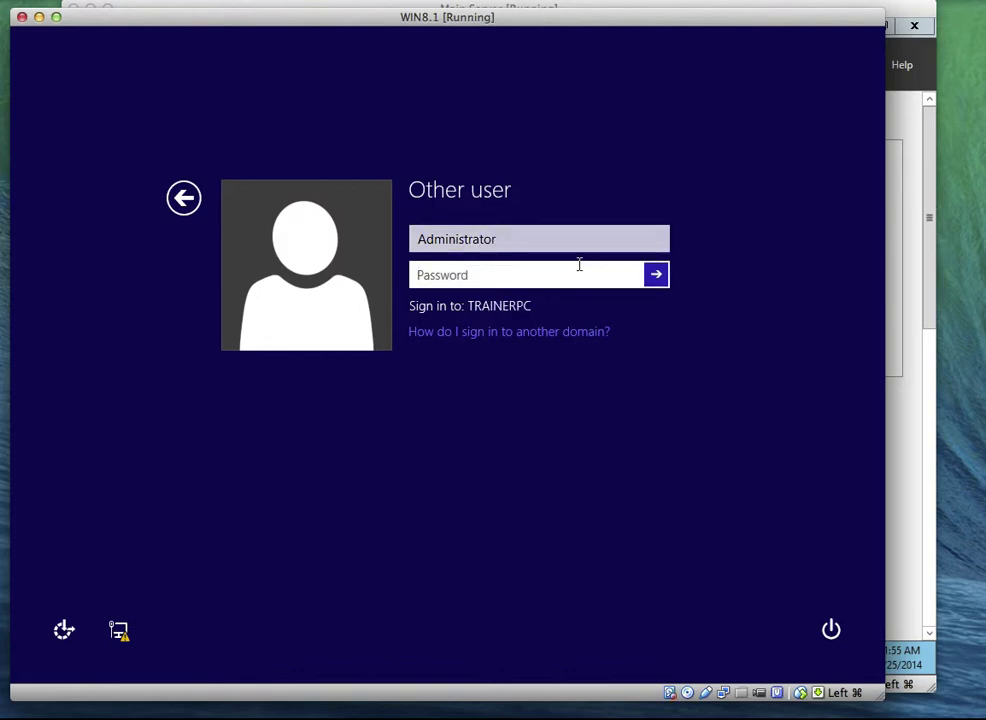
text(••••••••)
key(Return)
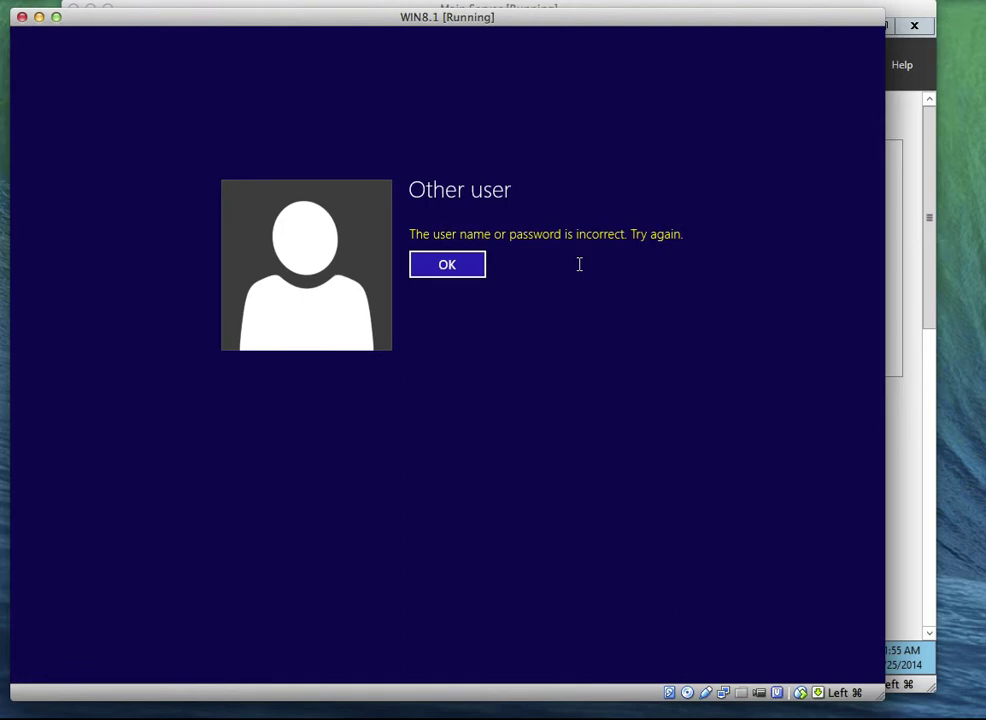
key(Return)
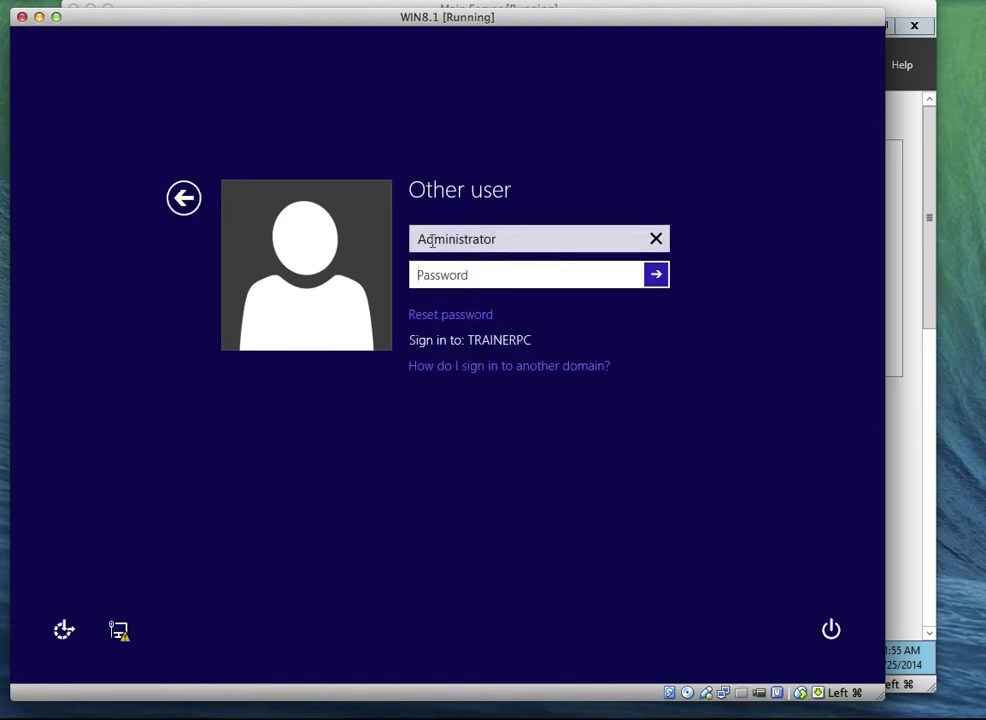
Prefix the user name with 'pce/' and retry the password; dismiss the failure.
click(418, 238)
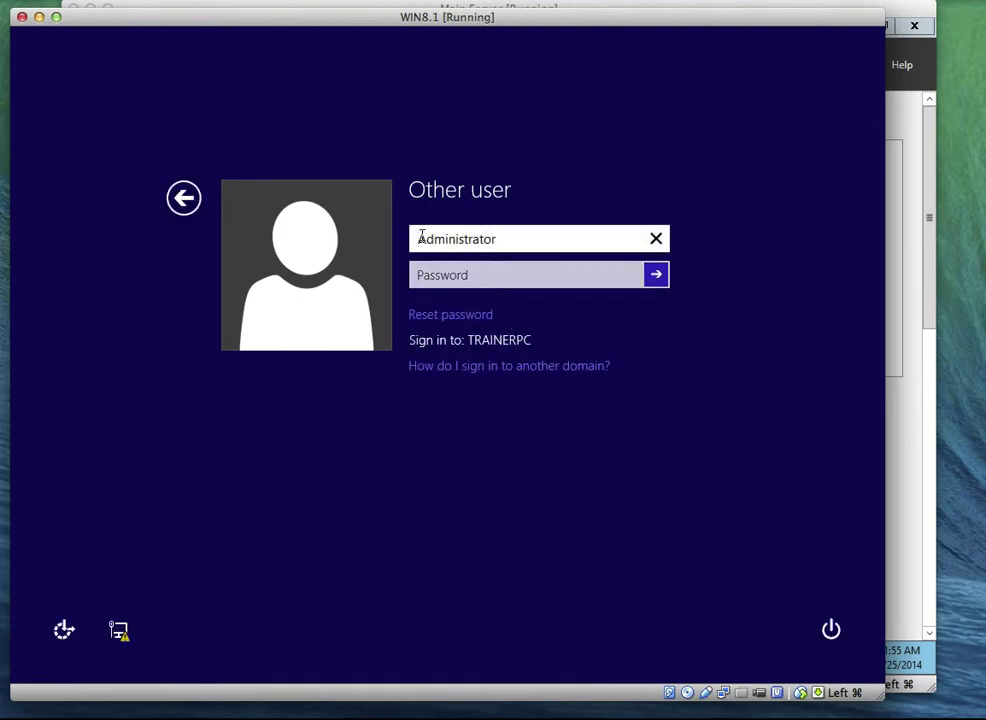
text(pce)
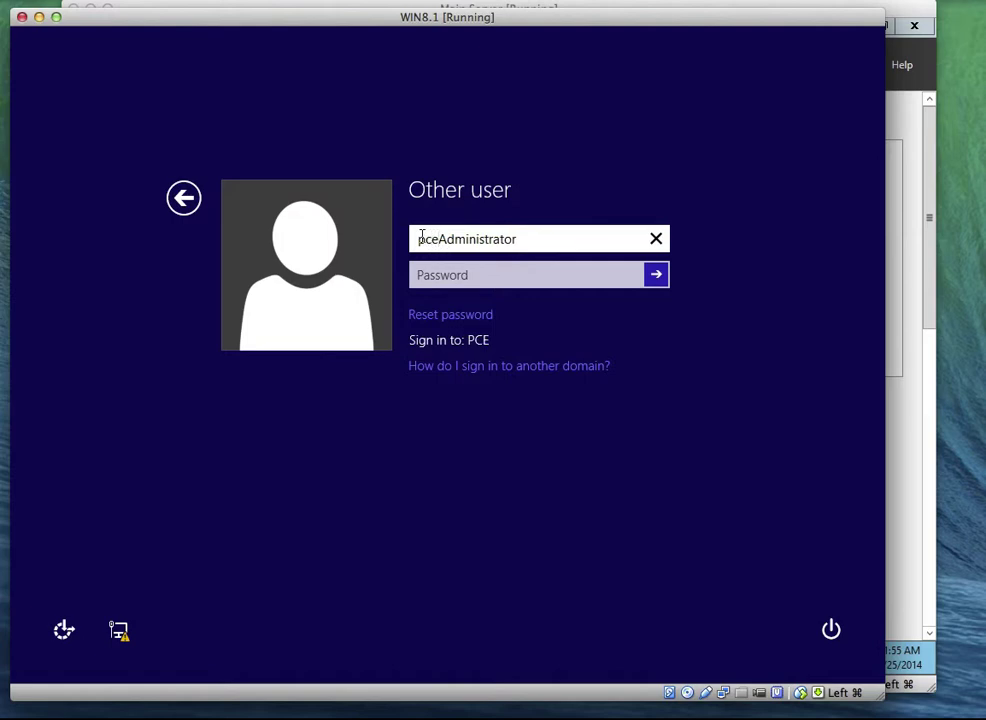
text(/)
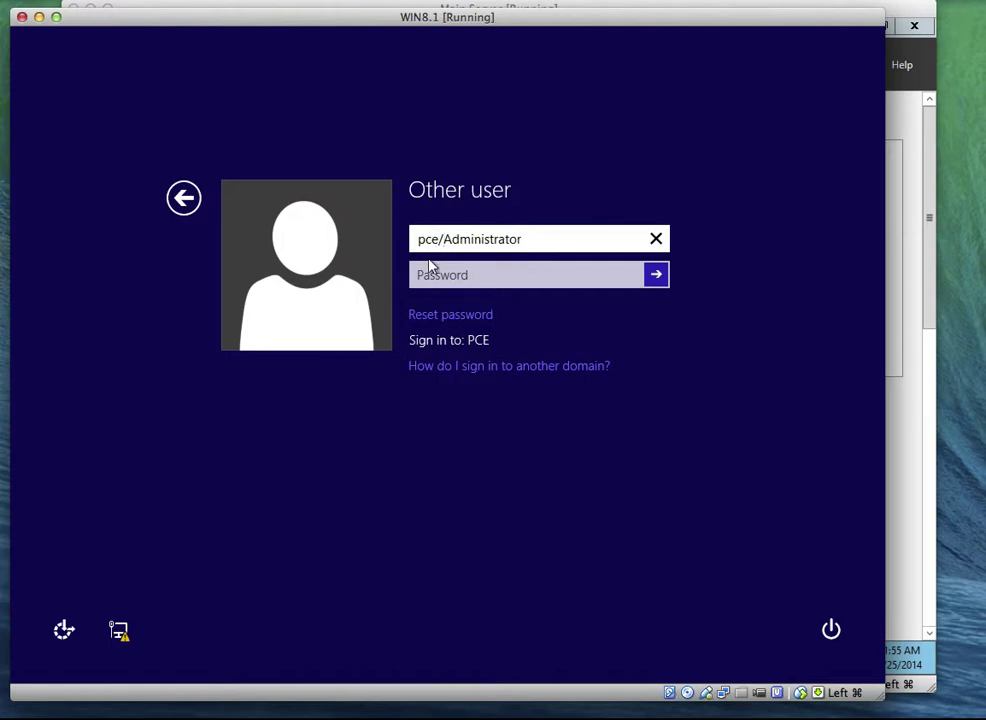
click(429, 267)
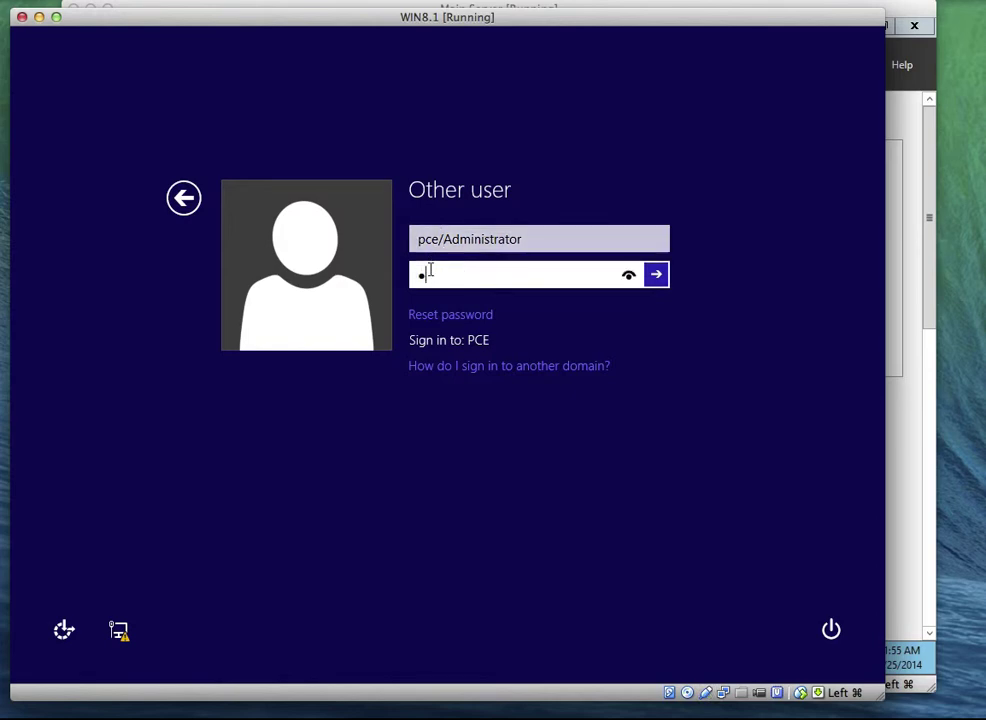
key(Return)
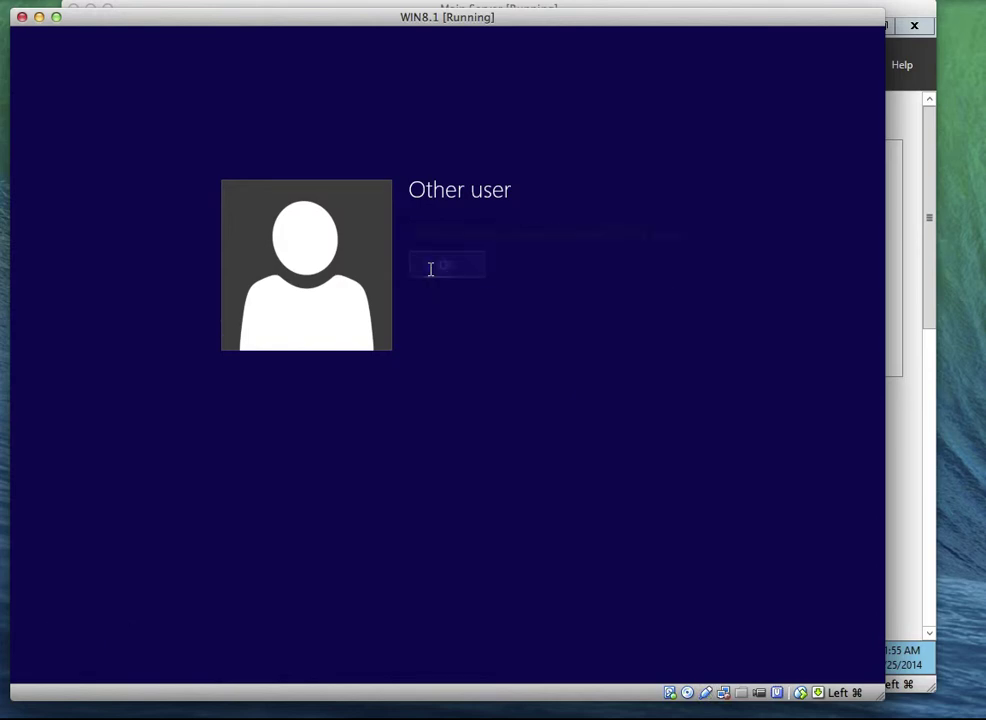
click(432, 266)
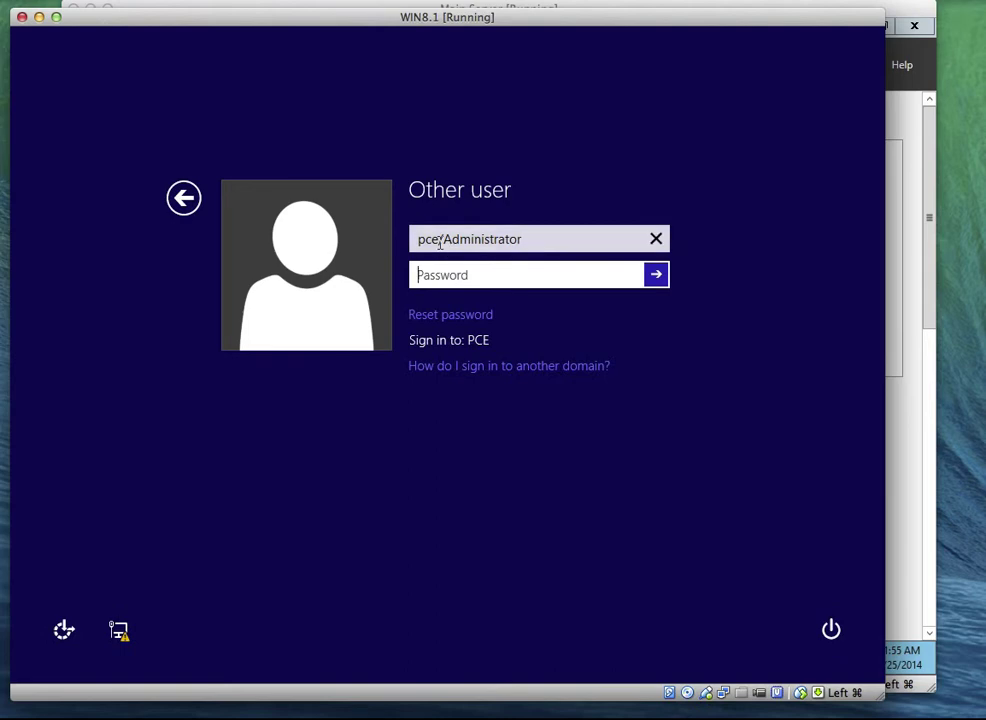
Correct the user name separator to a backslash, making it pce\Administrator.
click(439, 241)
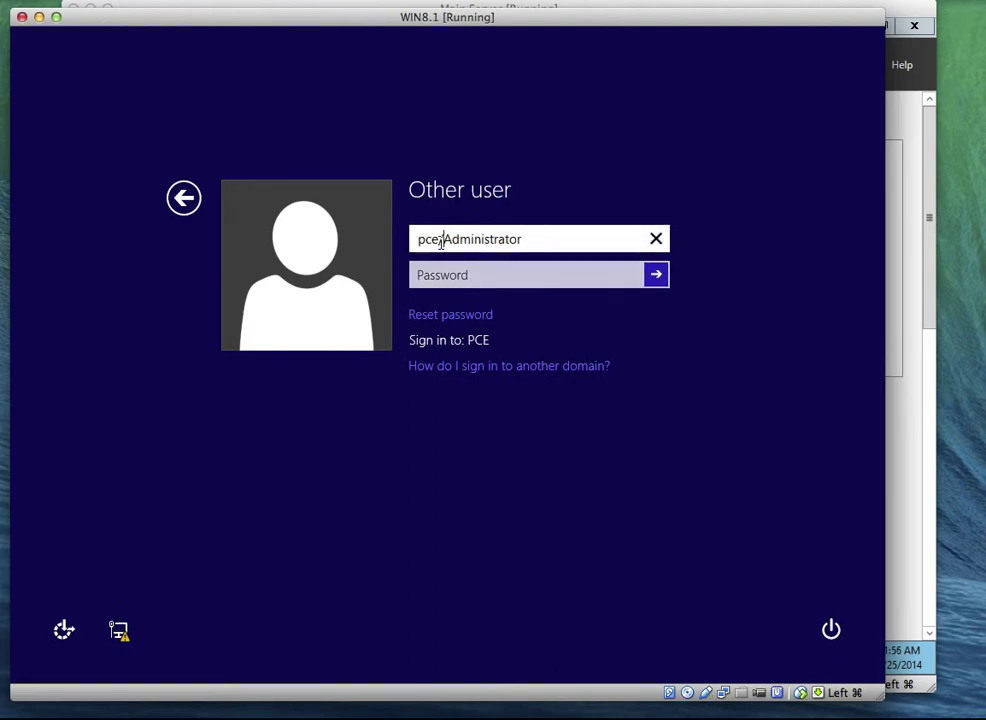
text(\)
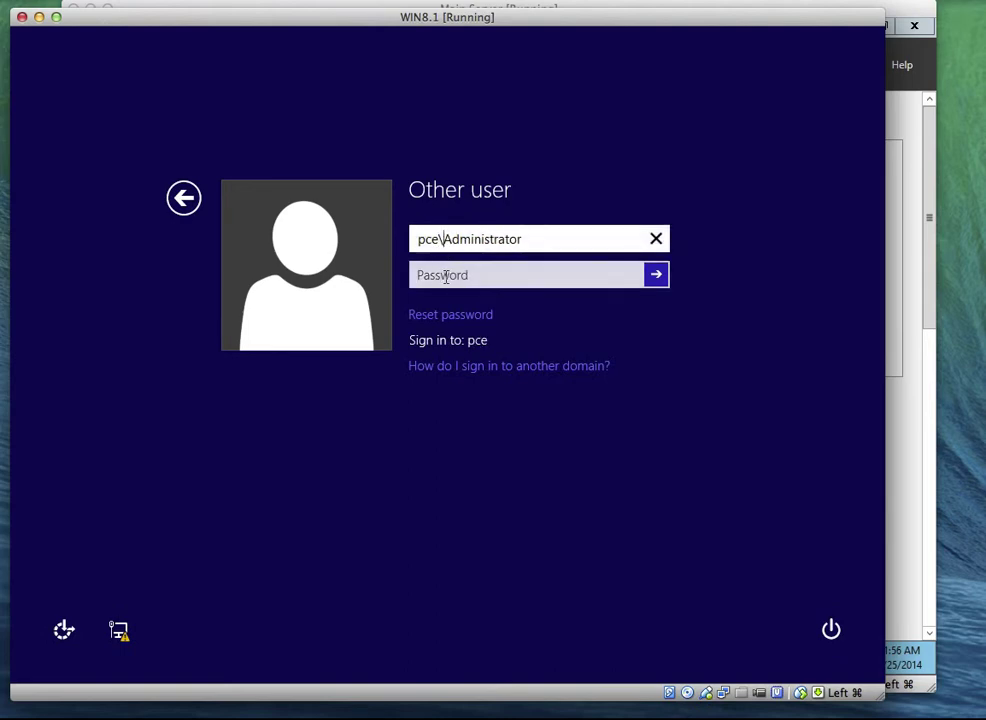
click(437, 275)
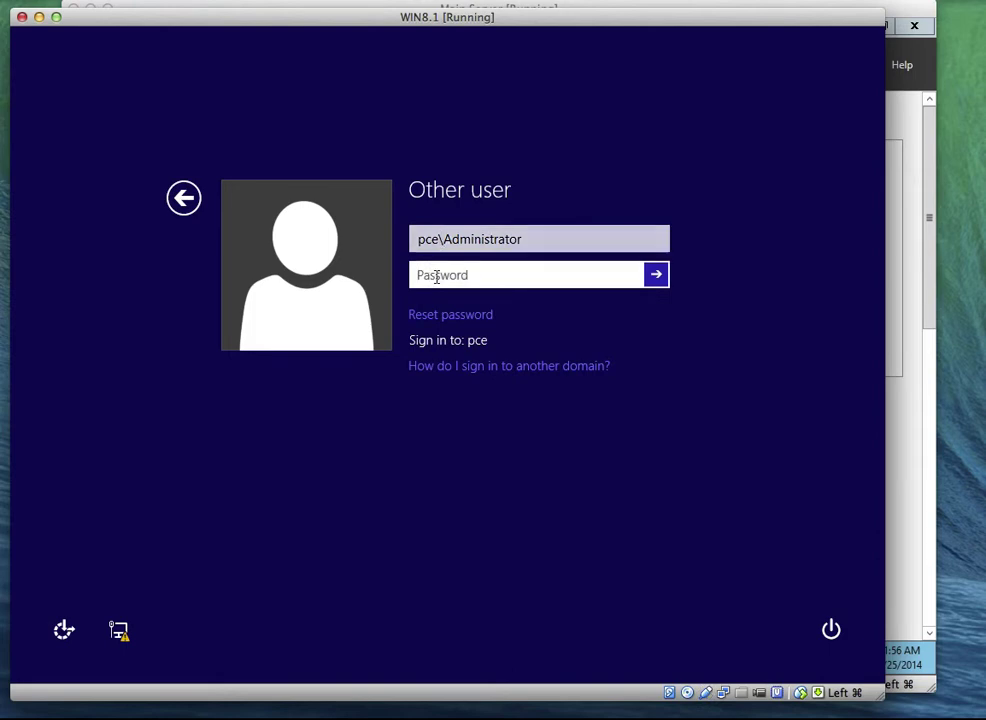
Enter the password and sign in as pce\Administrator.
text(••••••••)
key(Return)
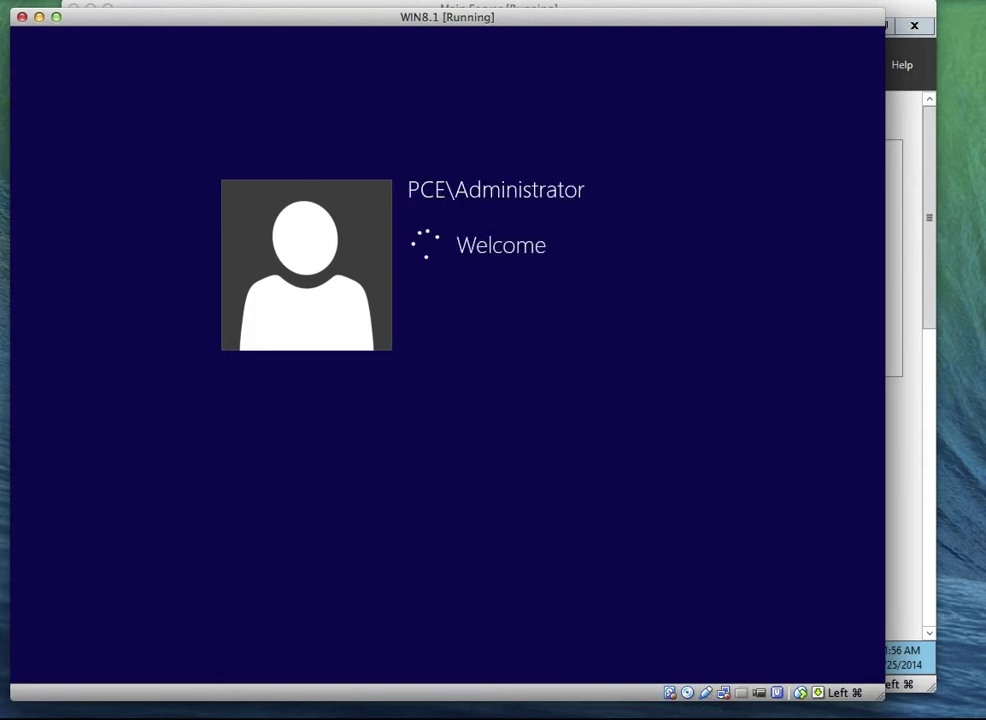
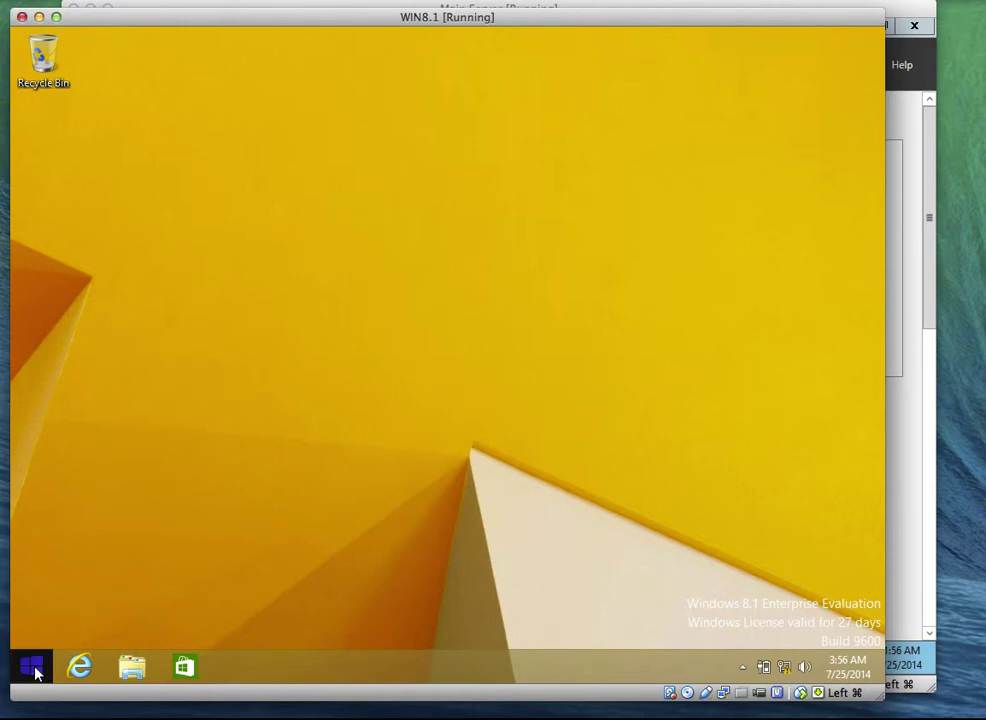
Go to Control Panel > System and Security > System to view TrainerPC's basic information.
right_click(35, 673)
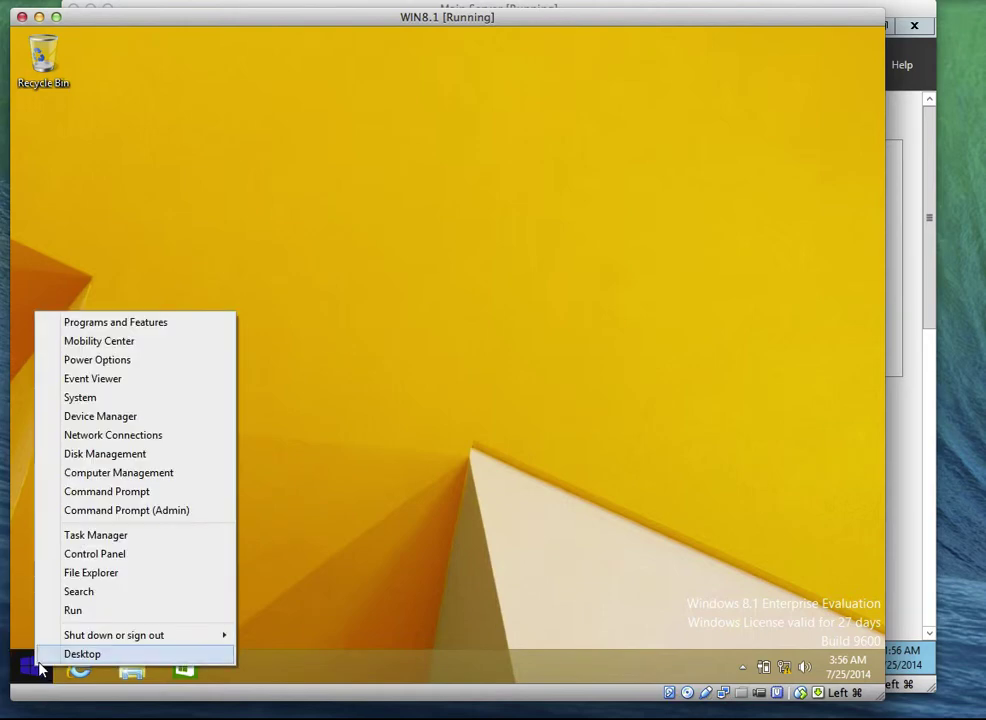
click(94, 555)
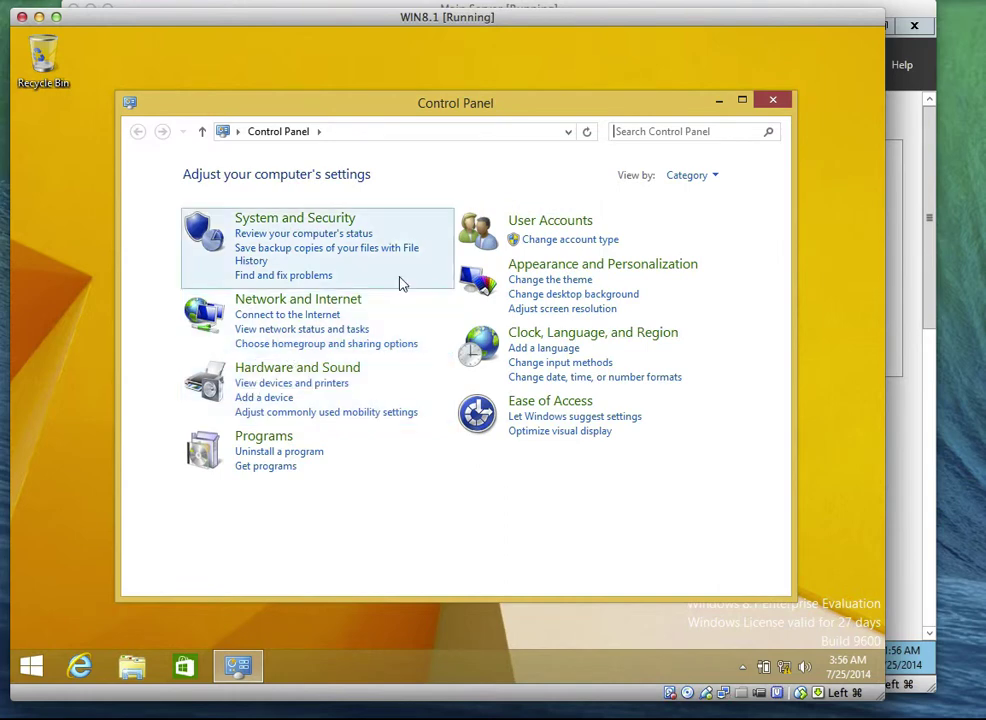
click(288, 228)
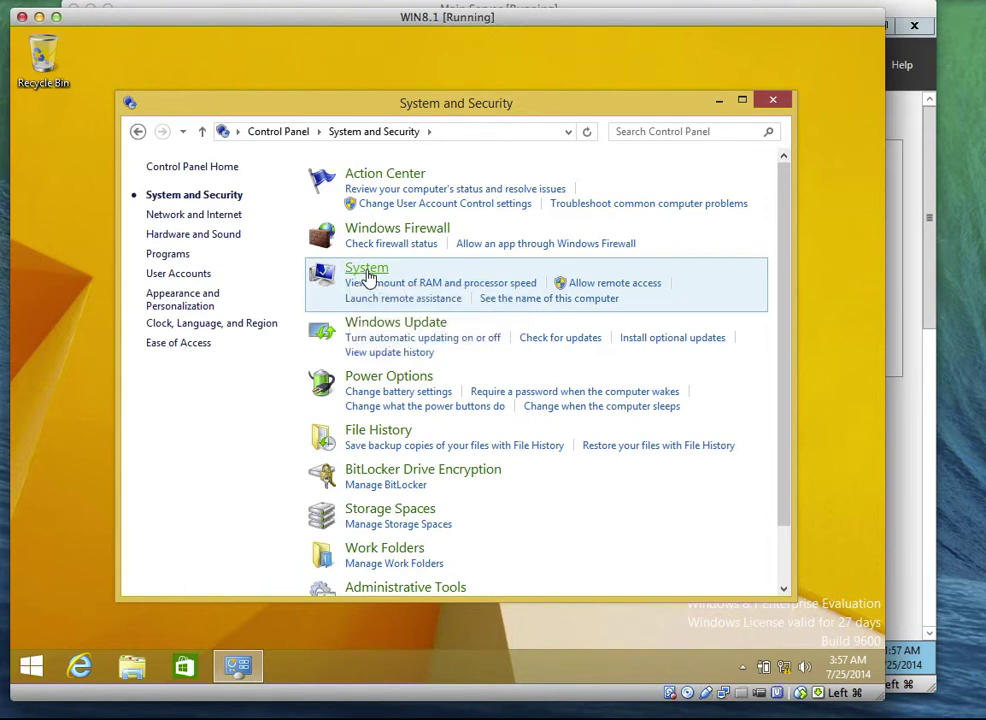
click(367, 271)
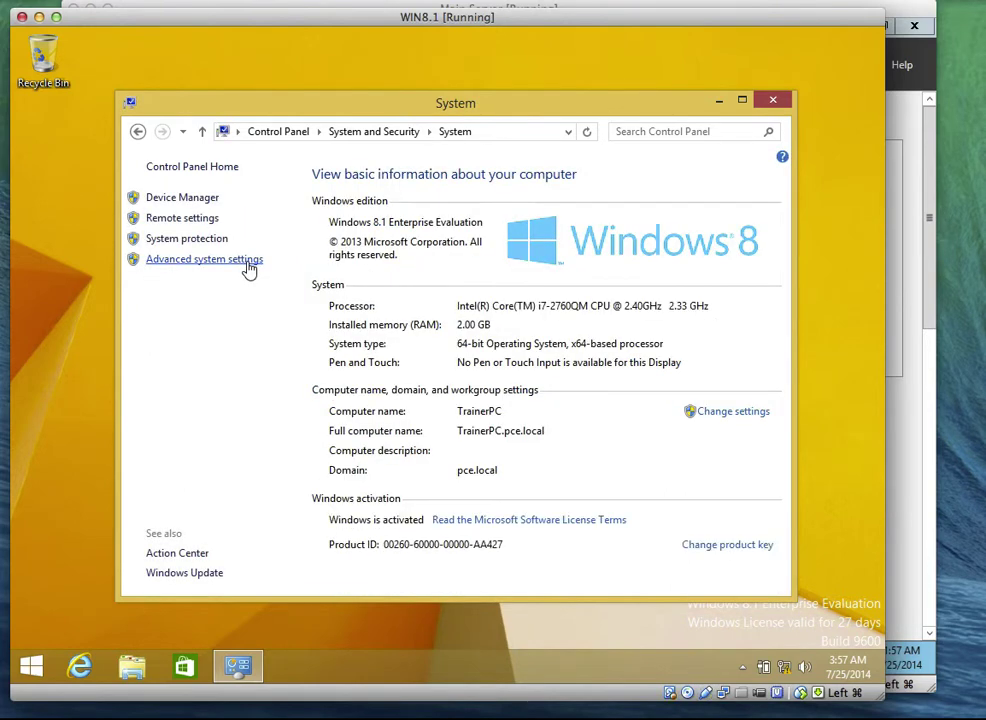
From Advanced system settings' Computer Name tab, launch the Network ID domain-join wizard.
click(248, 268)
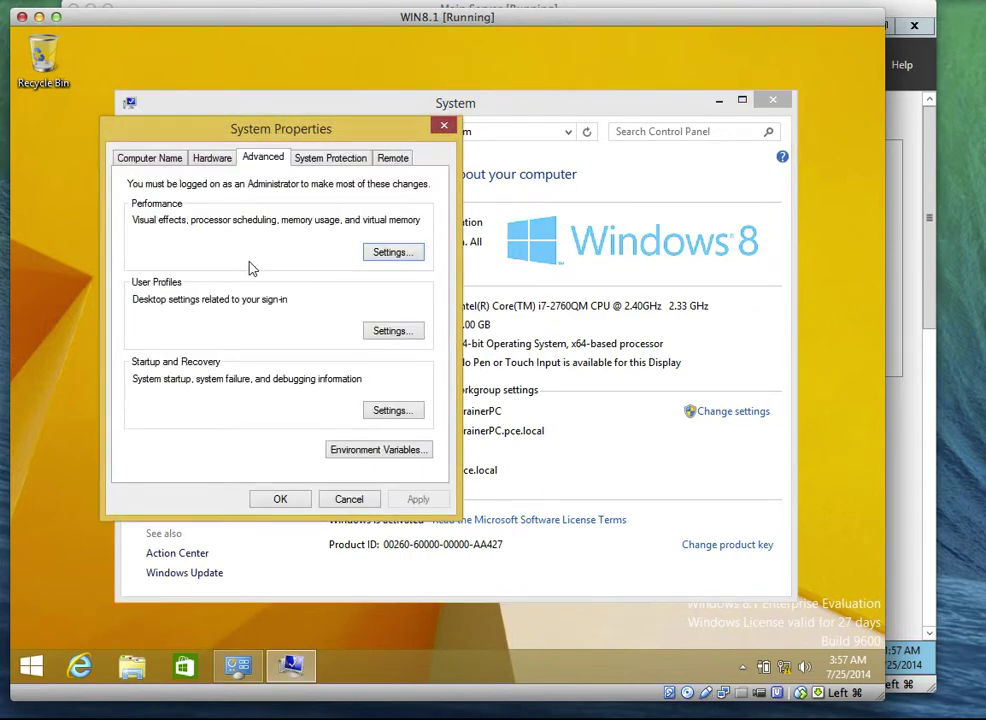
click(167, 160)
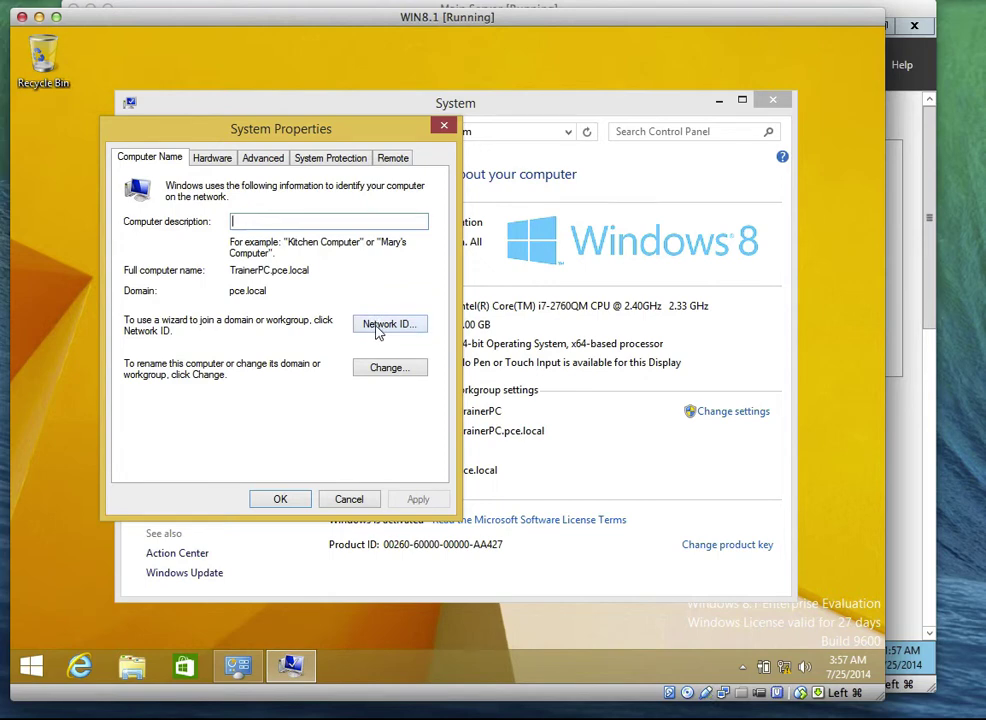
click(380, 325)
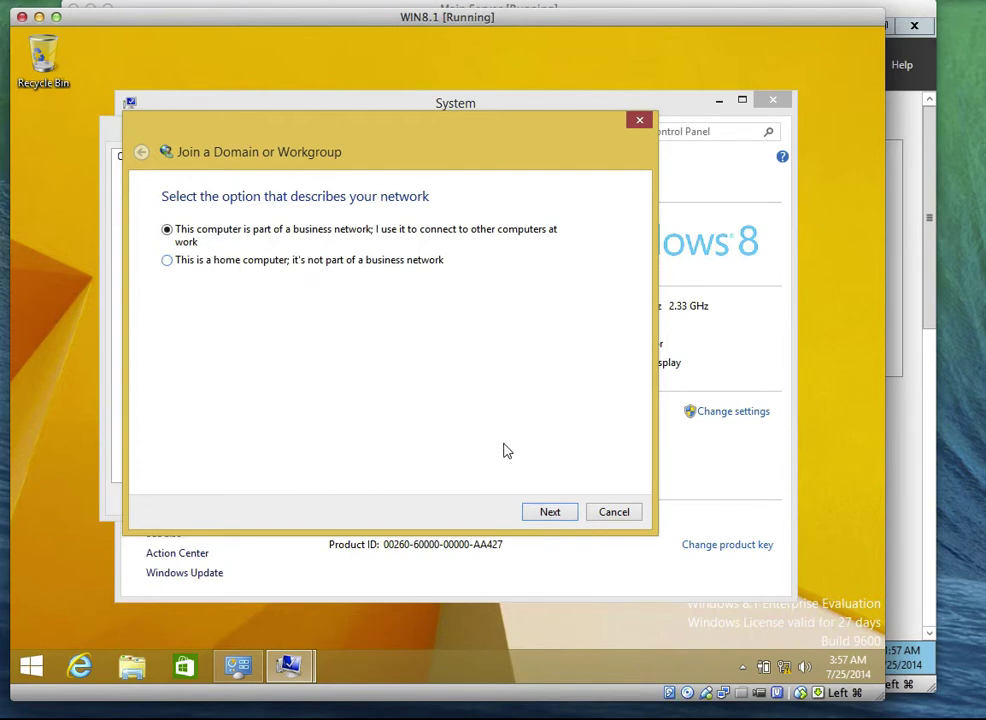
Declare a business network that uses a domain, then submit the PCE administrator password.
click(552, 512)
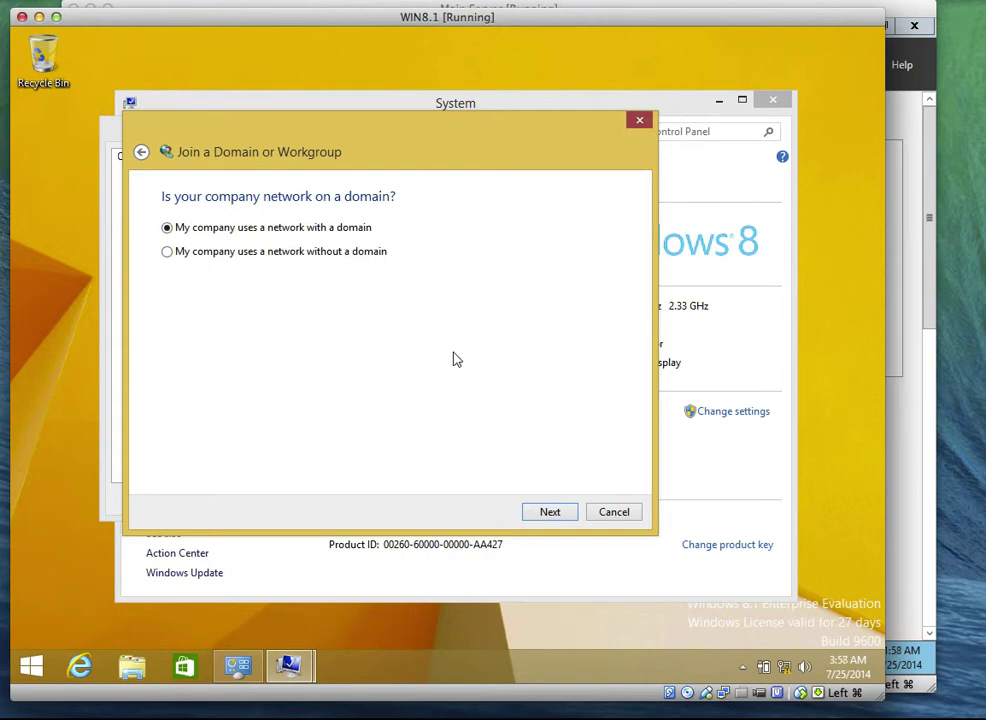
click(553, 513)
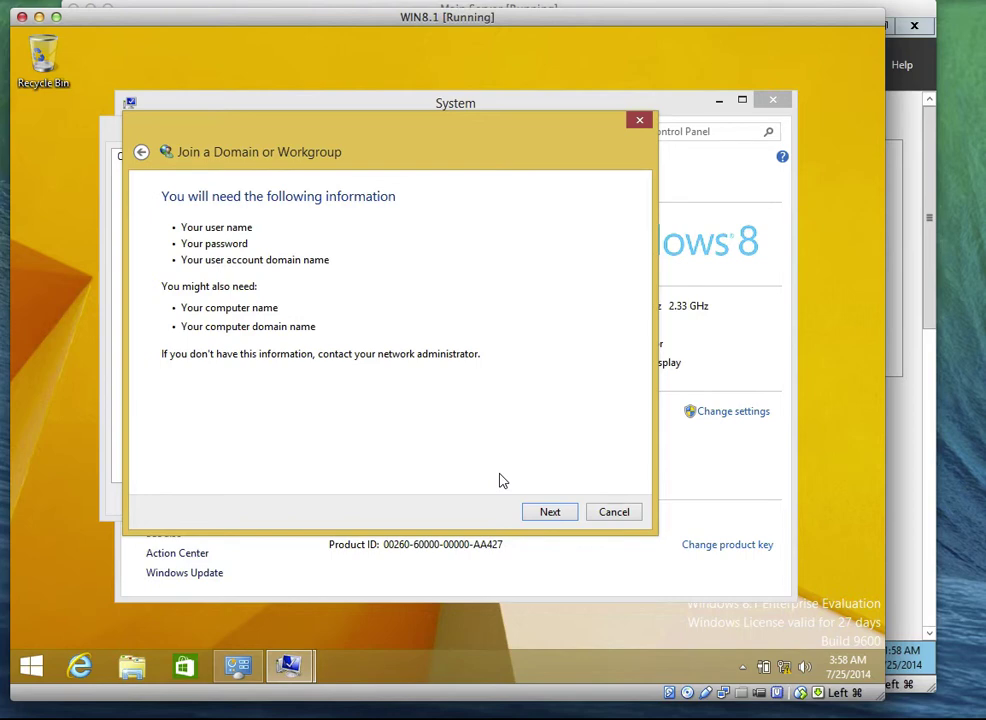
click(550, 513)
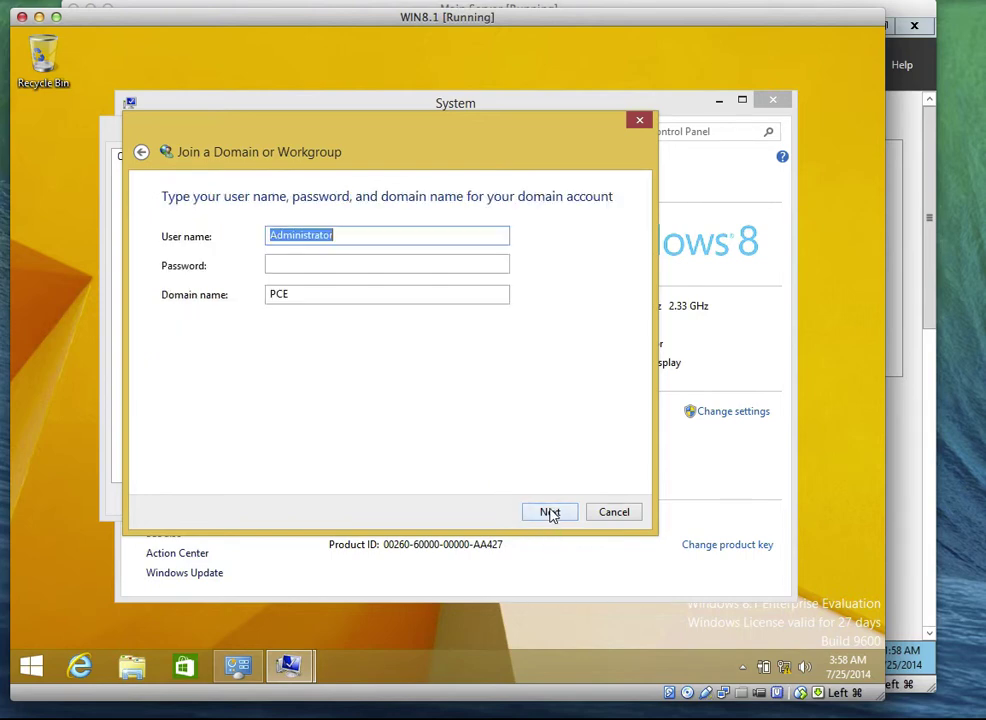
click(349, 267)
text(****)
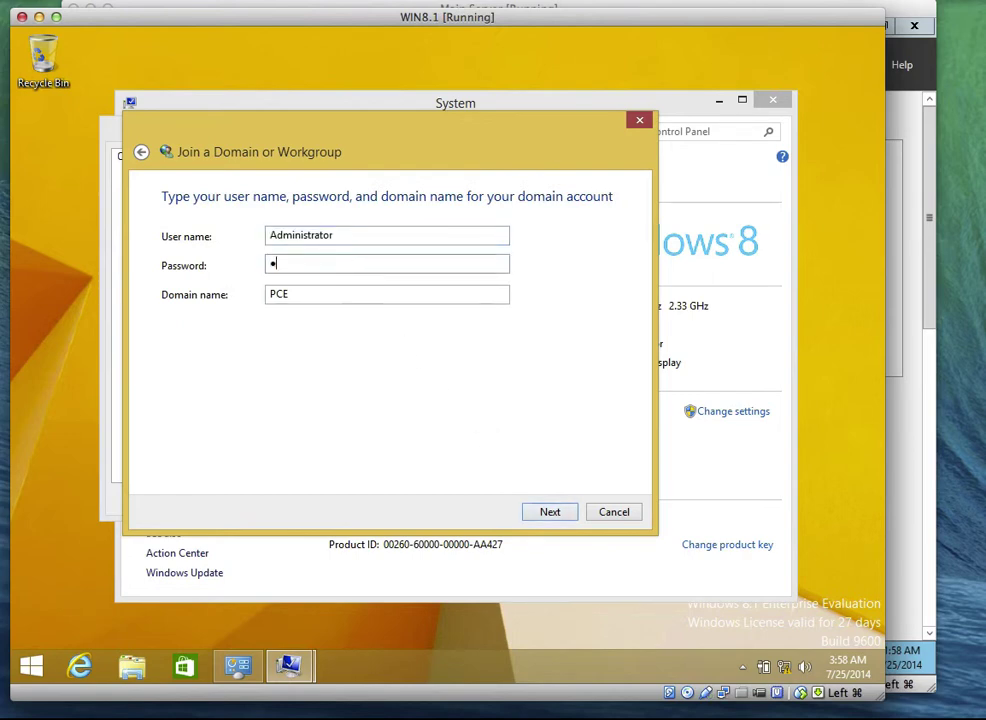
text(****)
click(549, 513)
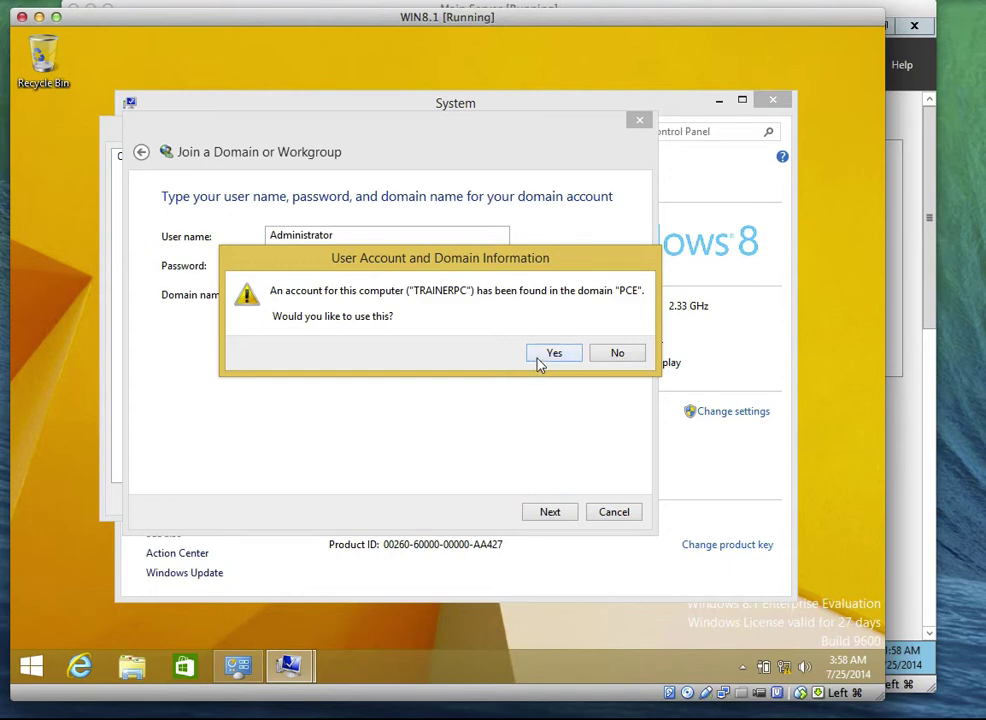
Reuse the existing TRAINERPC account, skip adding a domain user, and finish the wizard.
click(540, 358)
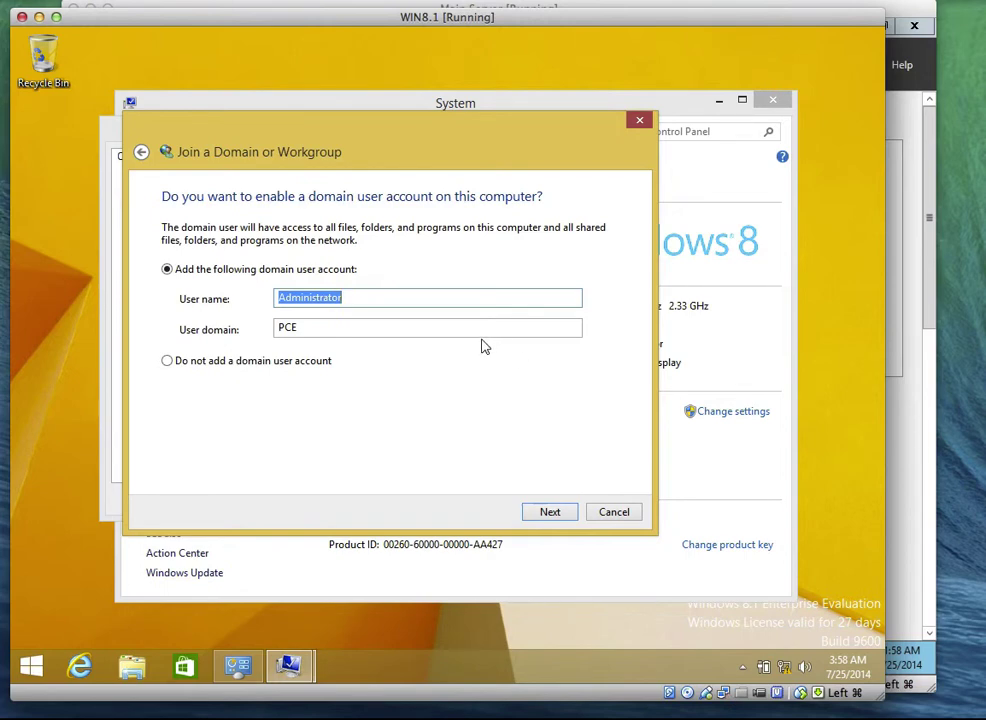
click(256, 364)
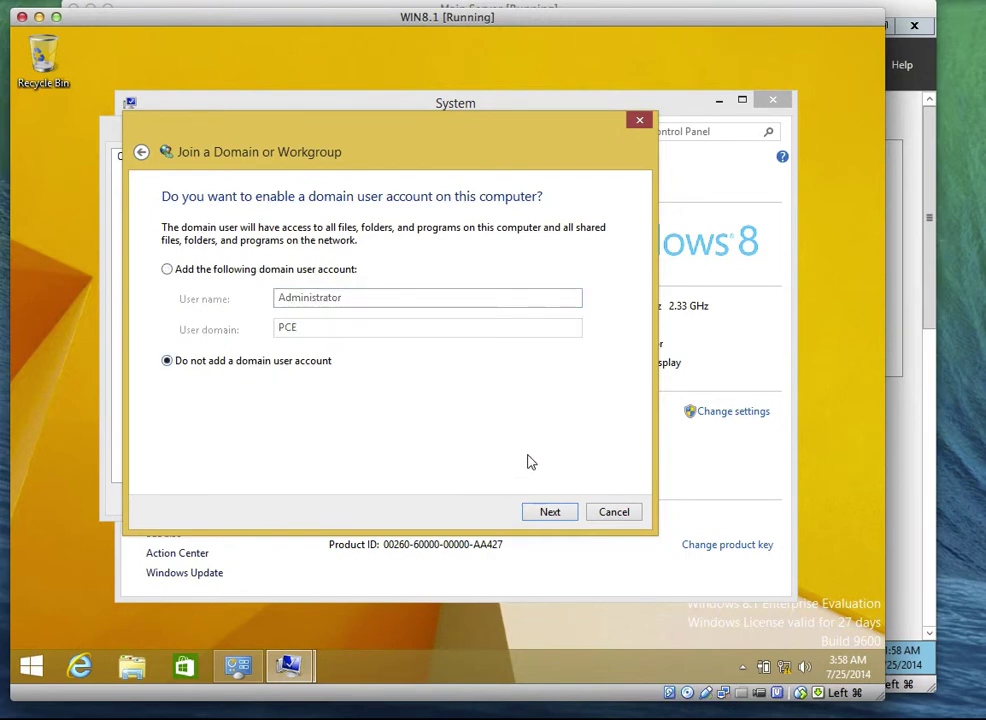
click(550, 516)
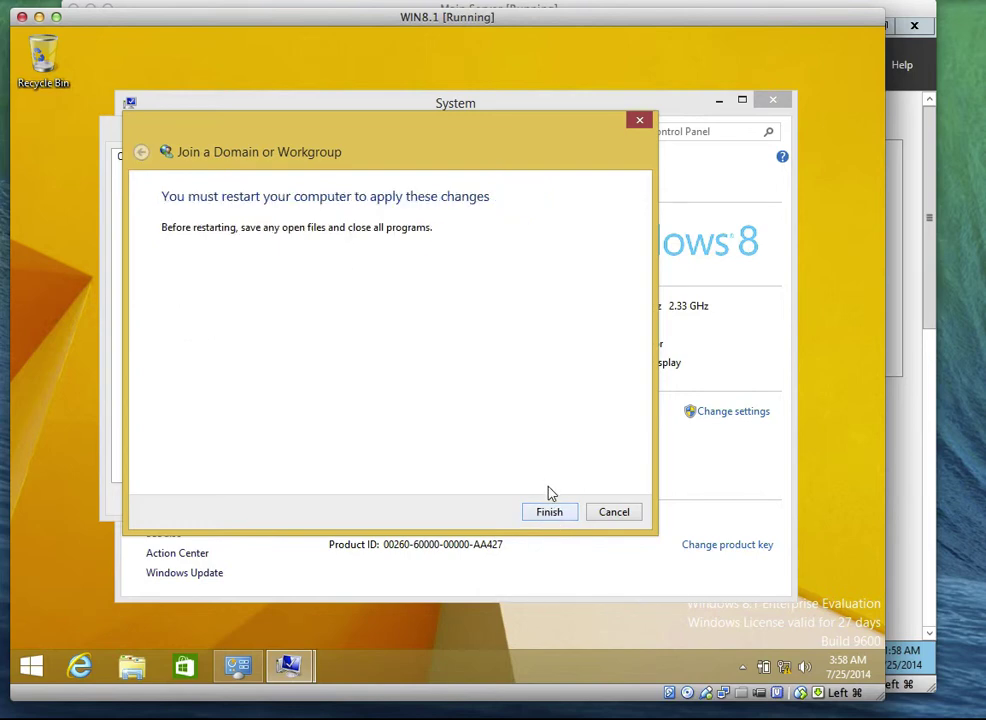
click(548, 515)
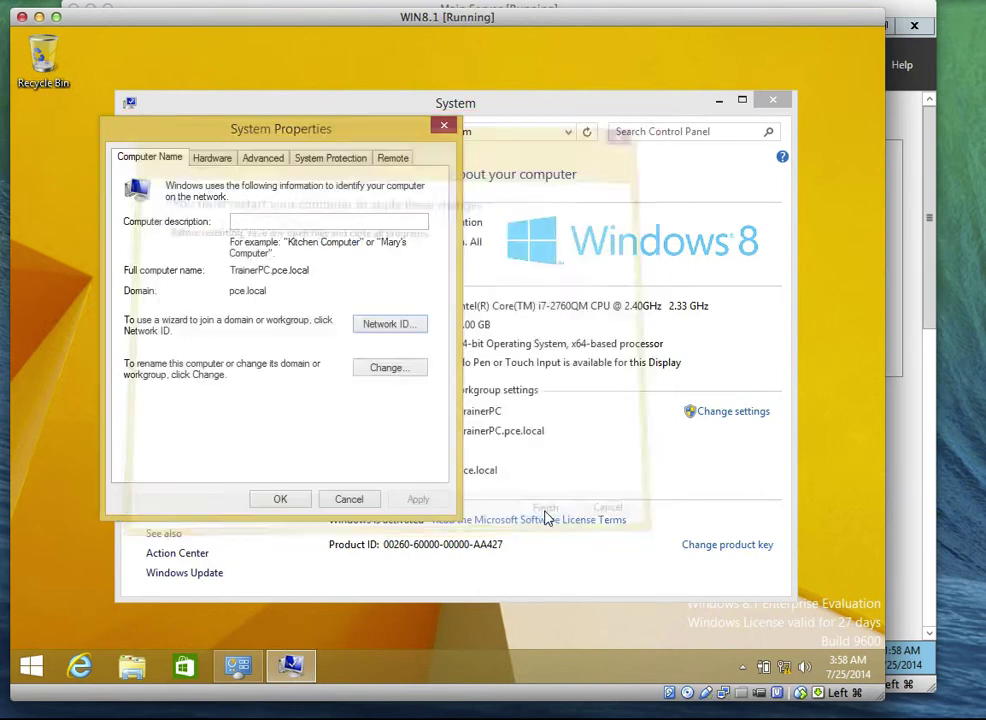
Confirm System Properties with OK and choose Restart Now to apply the domain join.
click(283, 499)
click(476, 366)
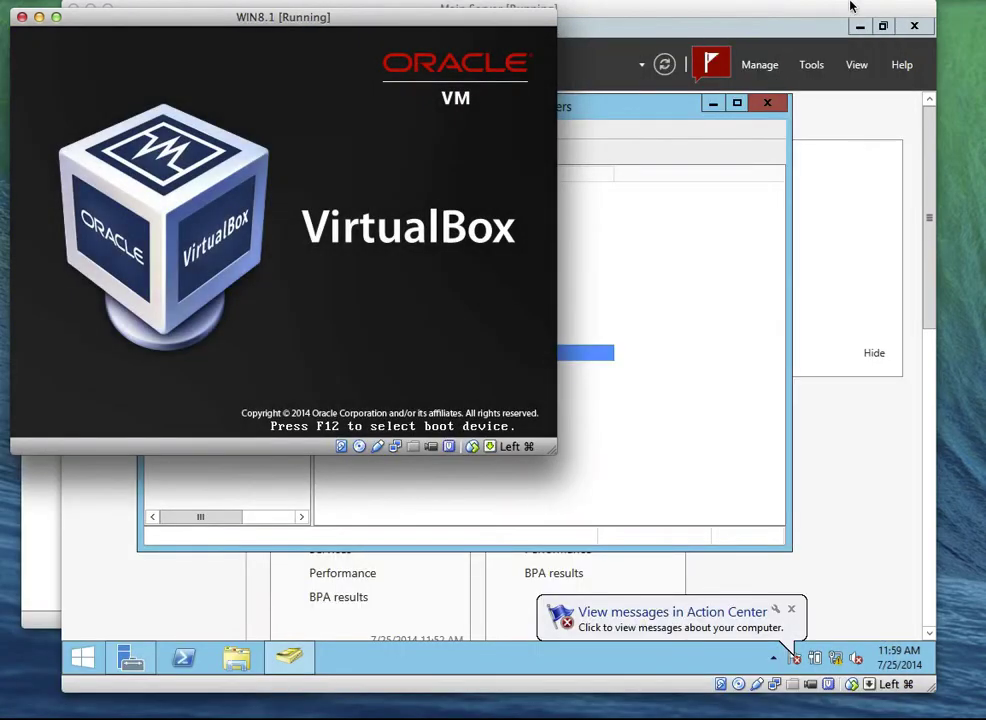
Dismiss the lock screen and go back to the PCE\Administrator and Other user tiles.
click(832, 5)
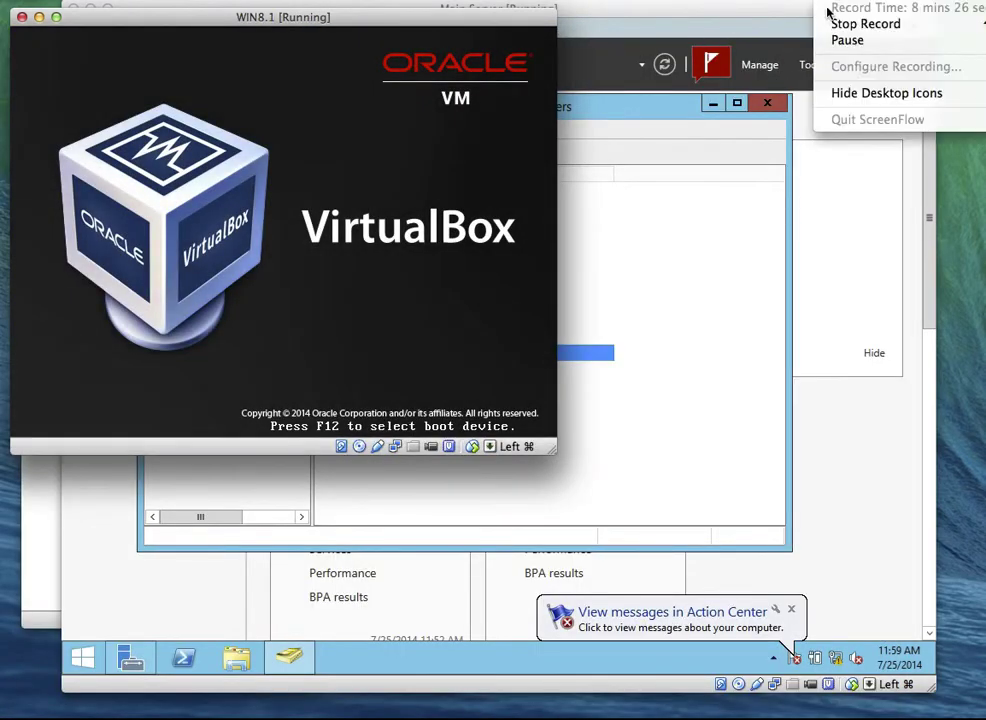
click(843, 40)
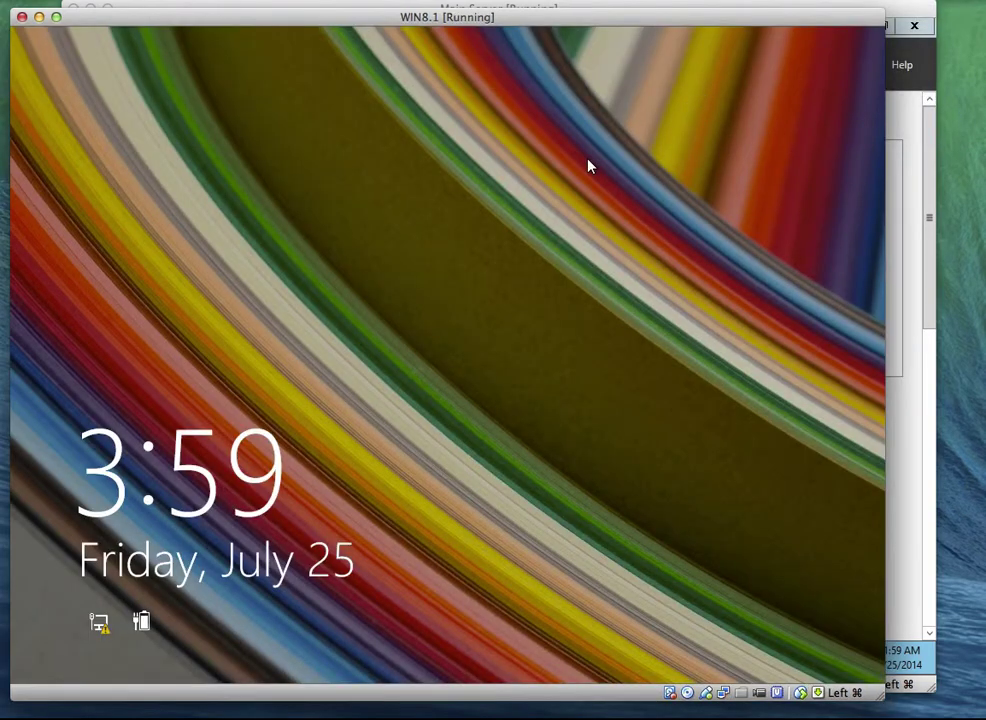
click(588, 165)
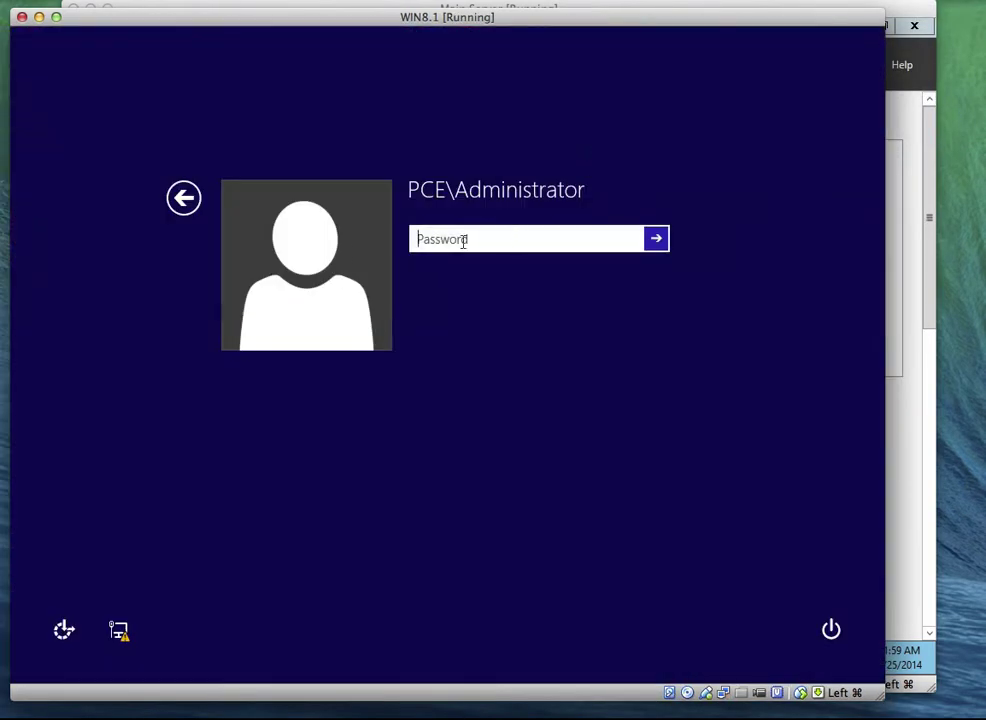
click(183, 199)
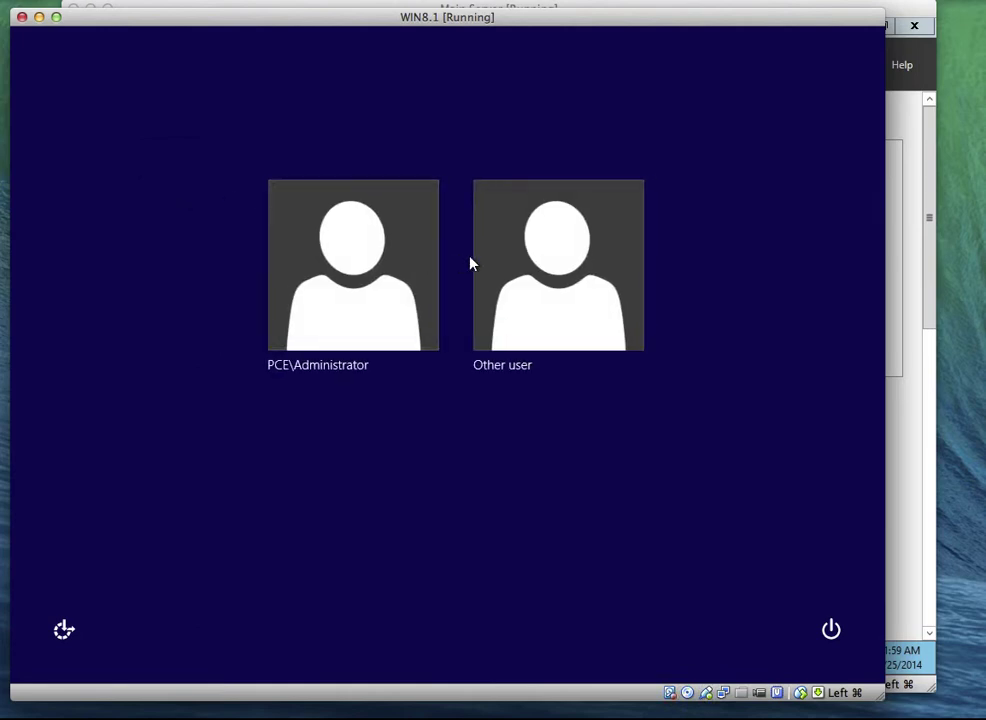
Sign in via Other user with domain user name 'med' and its password.
click(575, 277)
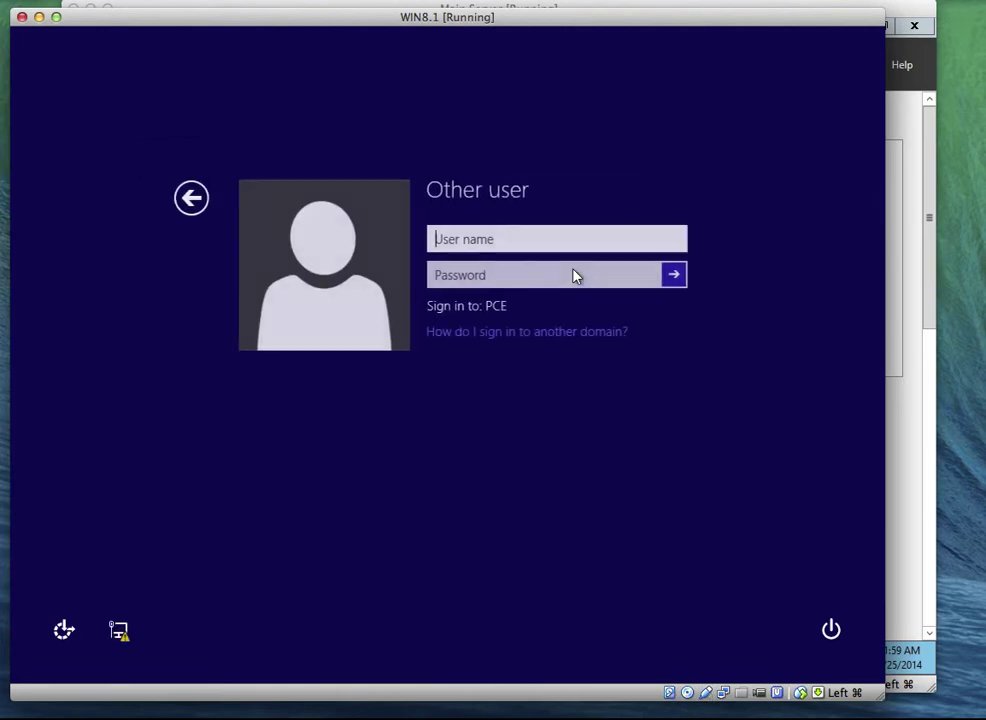
text(med)
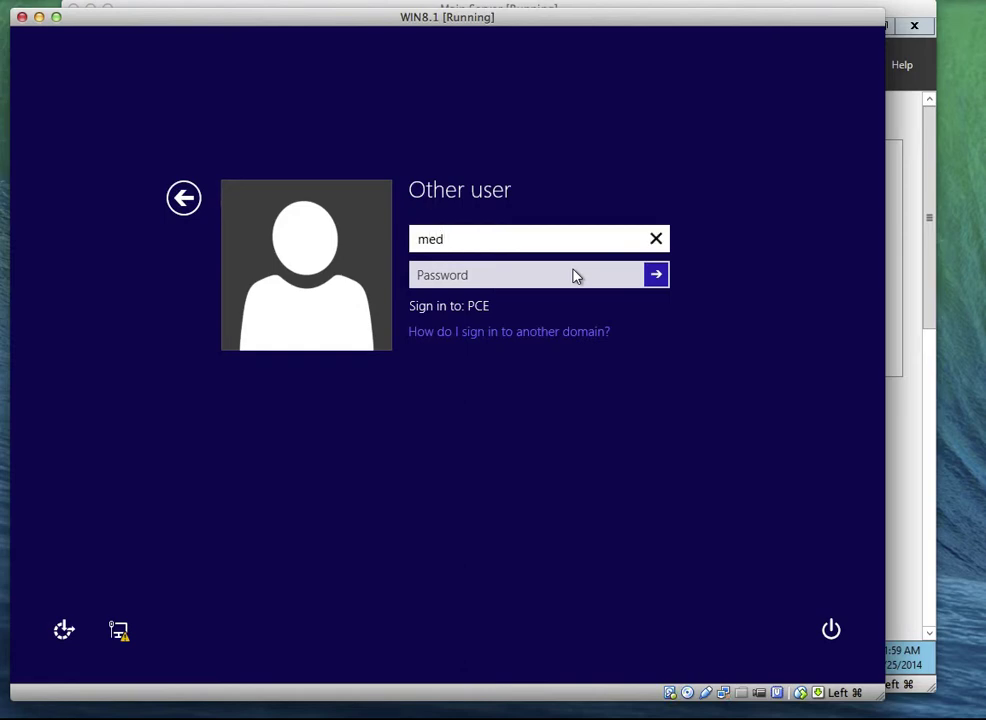
key(Tab)
text(p•••••)
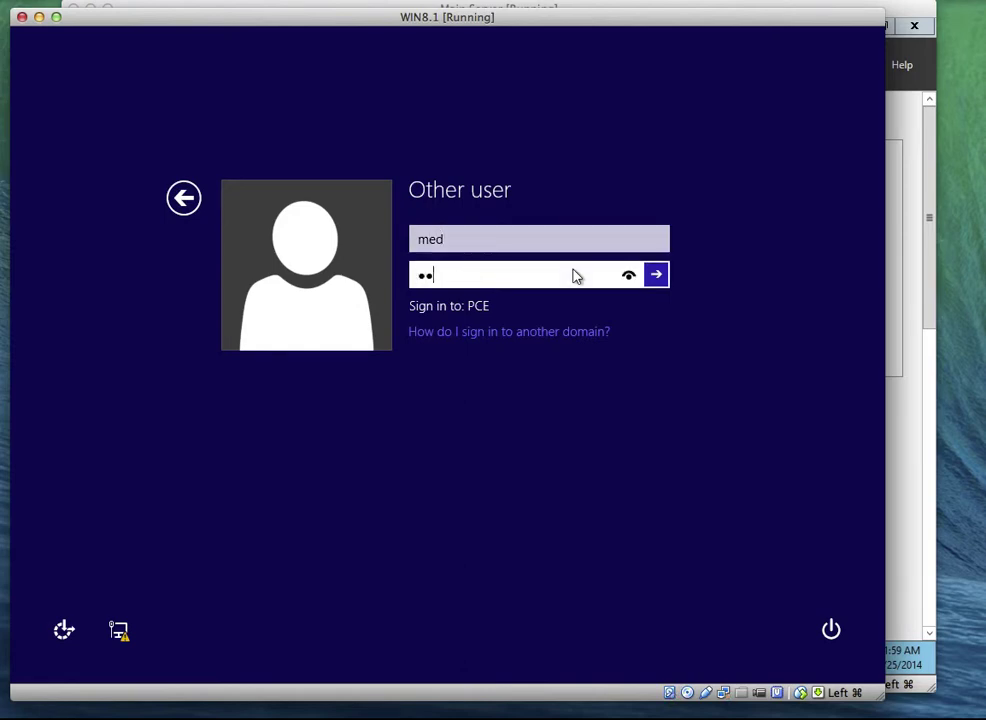
text(•••)
key(Return)
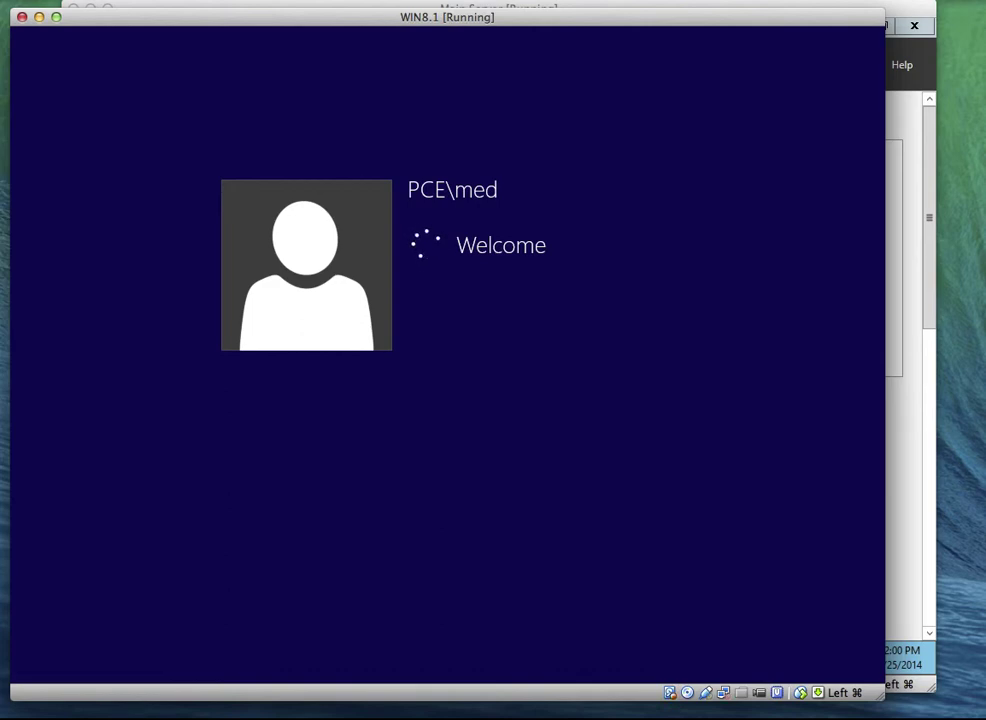
Once the domain user's desktop loads, bring up the Start screen.
click(845, 2)
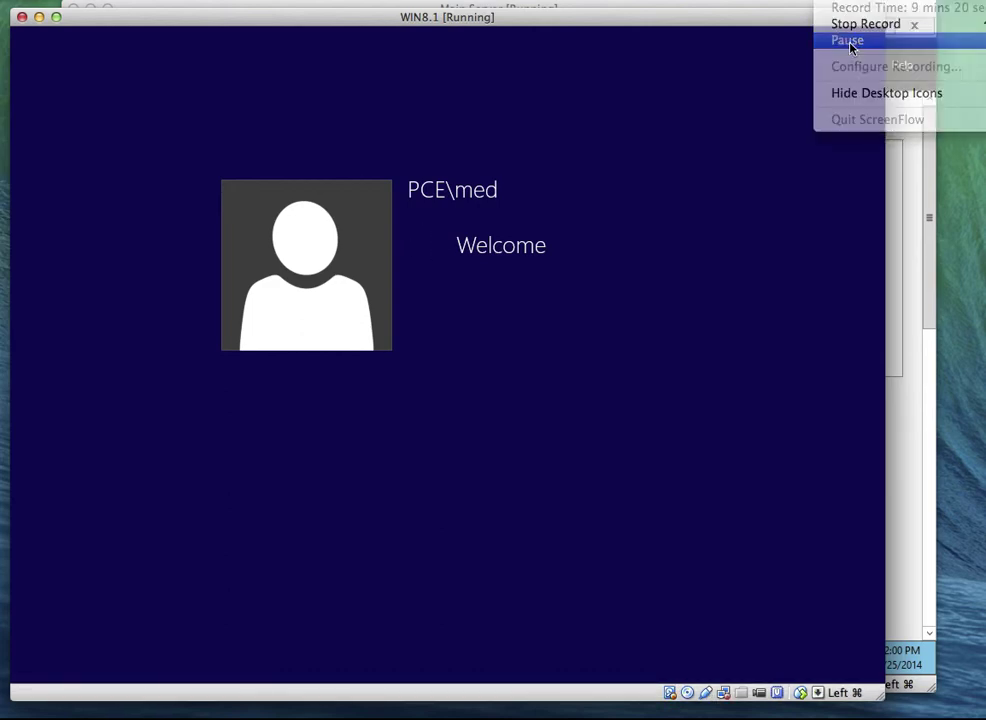
click(848, 41)
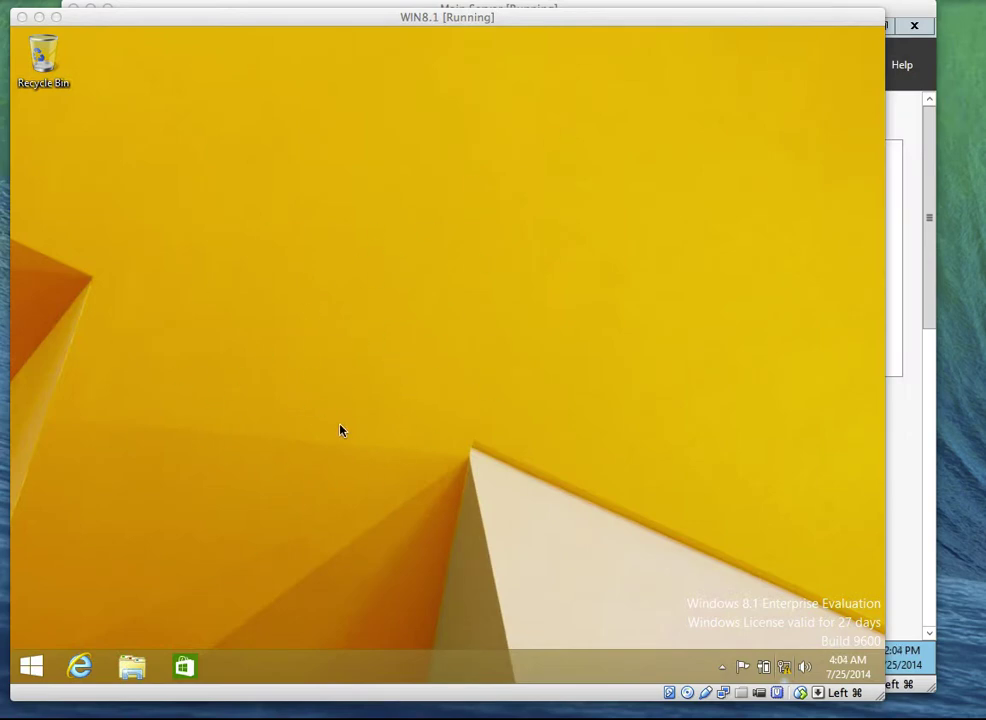
click(33, 666)
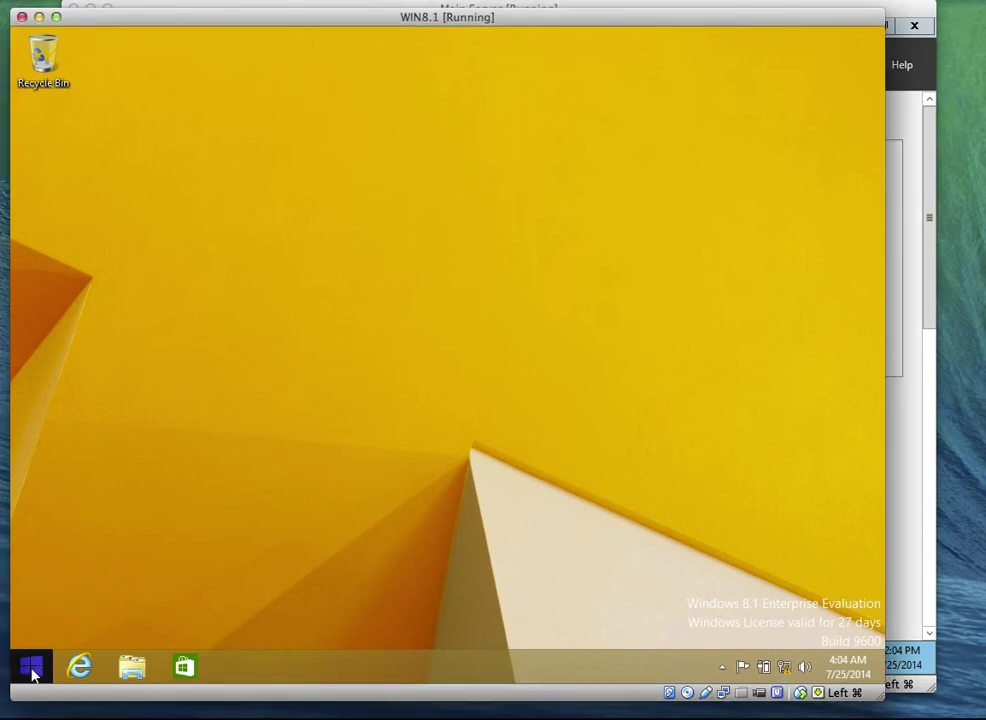